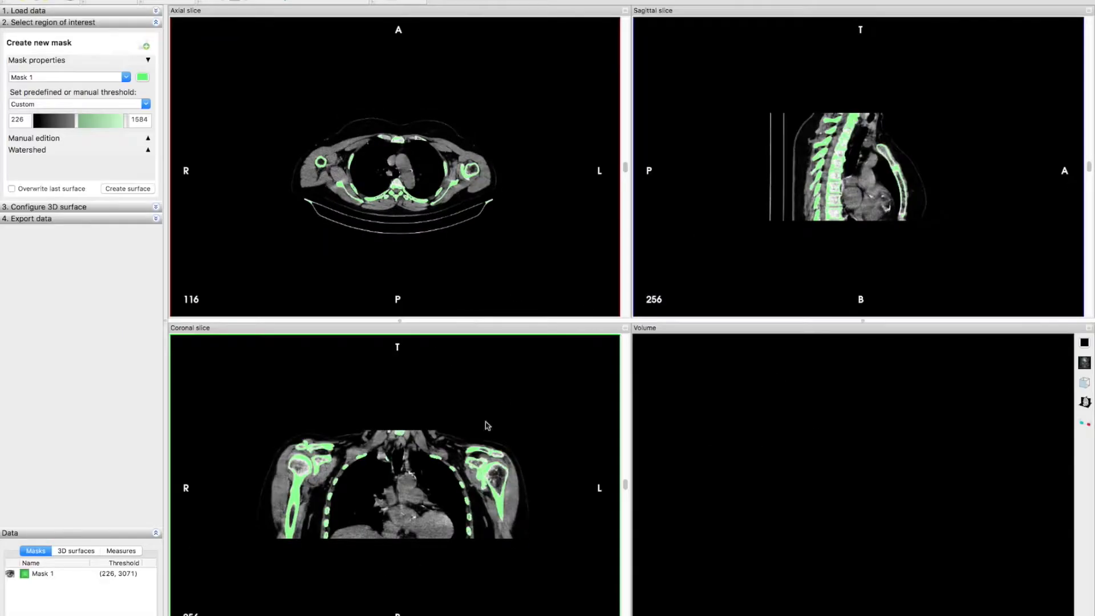
Set Mask 1's lower threshold to 86, keeping 1584 as the upper limit, and create a 3D surface of the bones from it
scroll(451, 166, "up", 3, "ctrl")
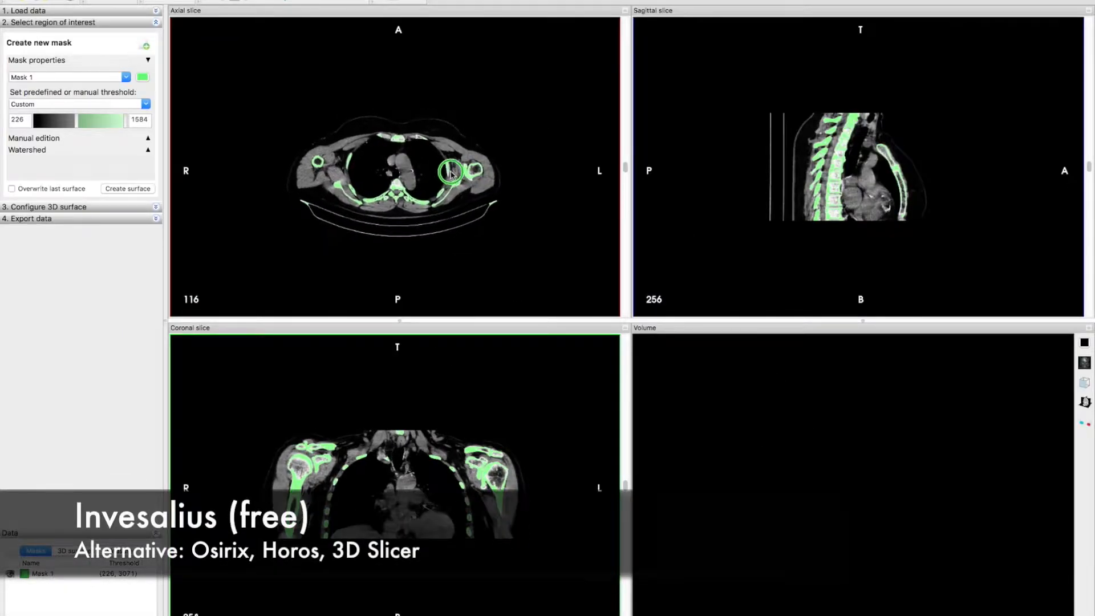
scroll(444, 456, "up", 4, "ctrl")
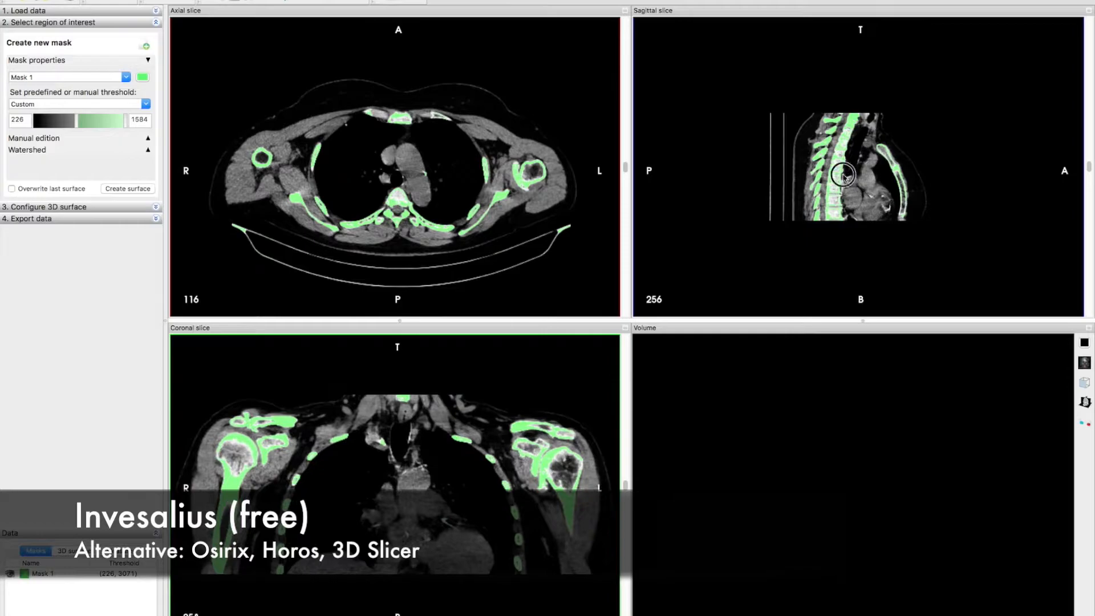
right_click_drag(834, 200, 841, 90)
mouse_move(76, 120)
left_mouse_down()
mouse_move(94, 121)
mouse_move(73, 123)
left_mouse_up()
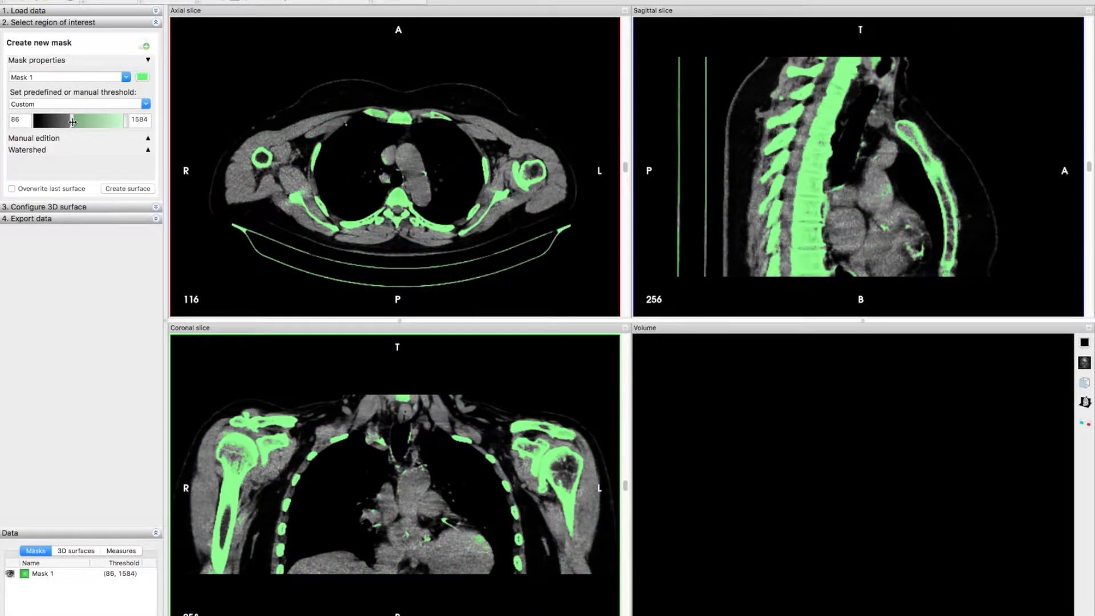
left_click(132, 189)
left_click_drag(987, 489, 902, 495)
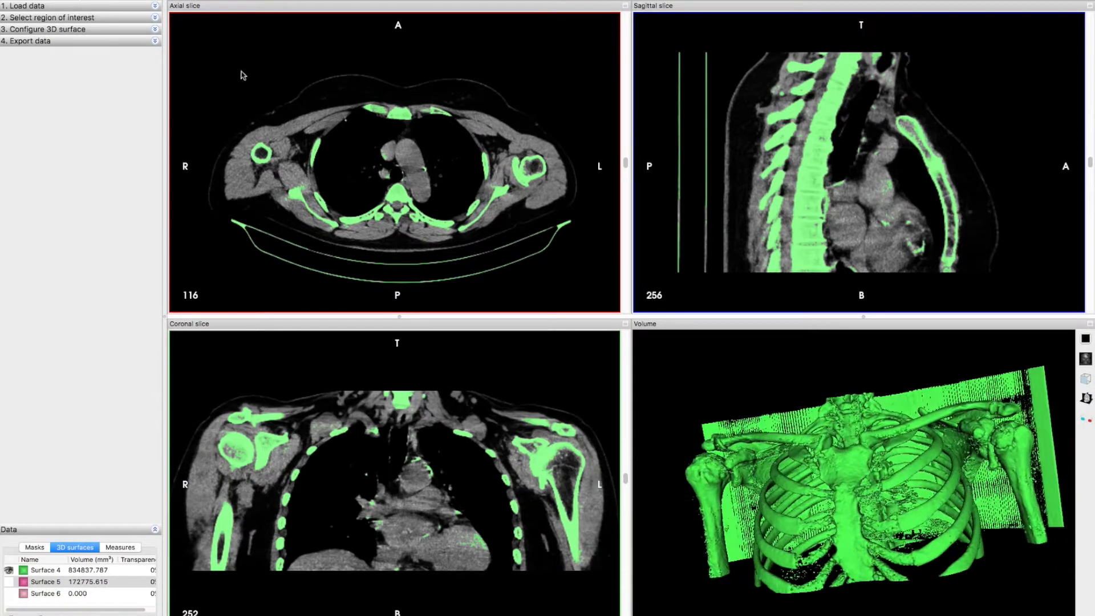
Export the 3D surface as an STL file named shoulder in the 3D folder
left_click(156, 42)
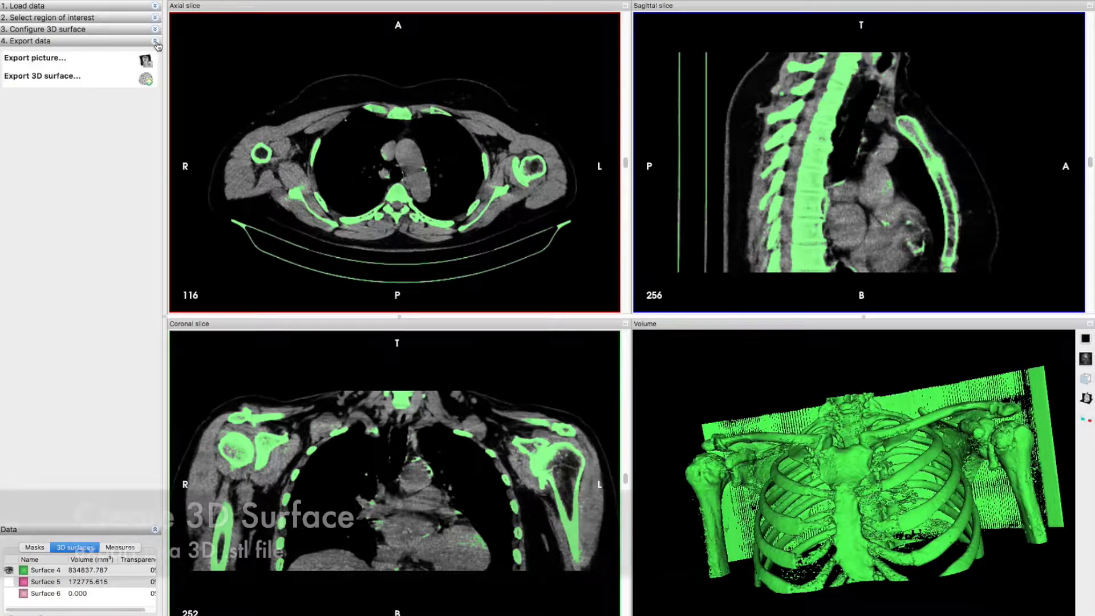
left_click(145, 79)
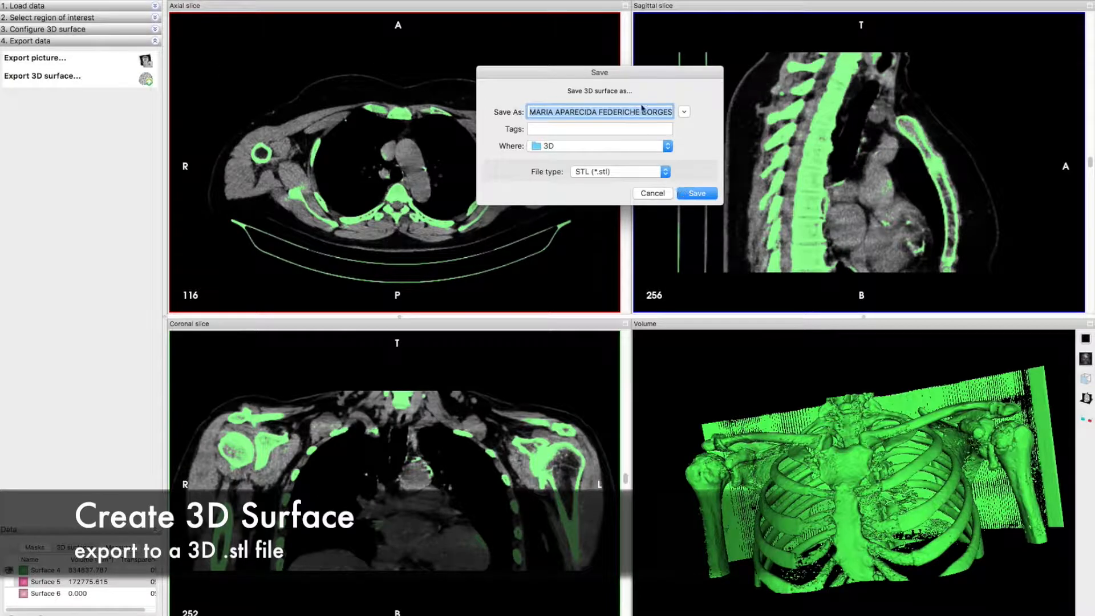
type("shoulder")
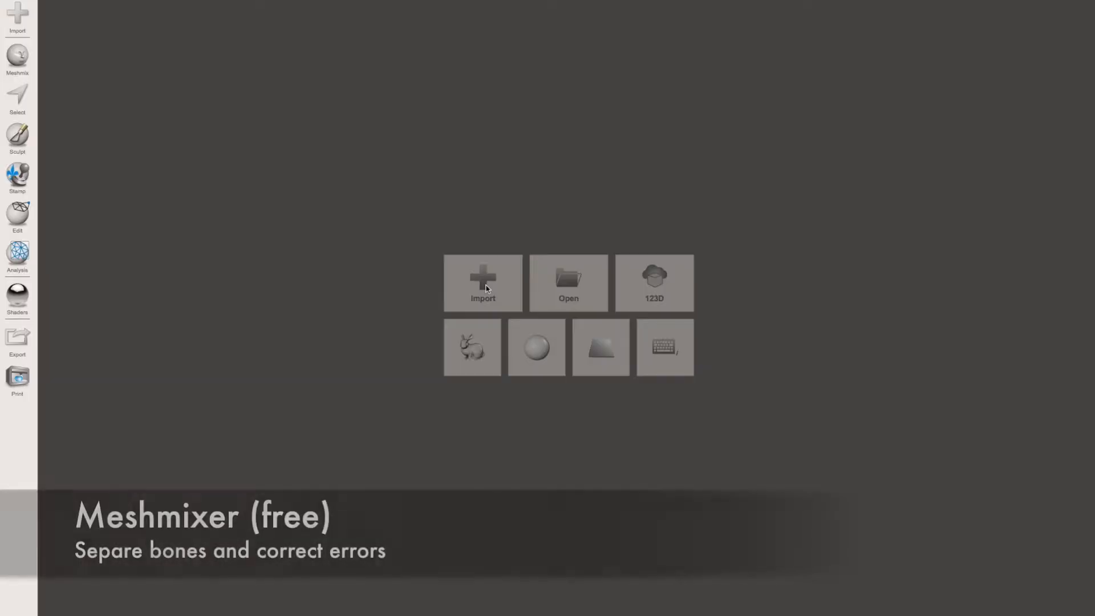
Switch to Meshmixer and import the shoulder mesh Ombro ESQ.stl
left_click(482, 283)
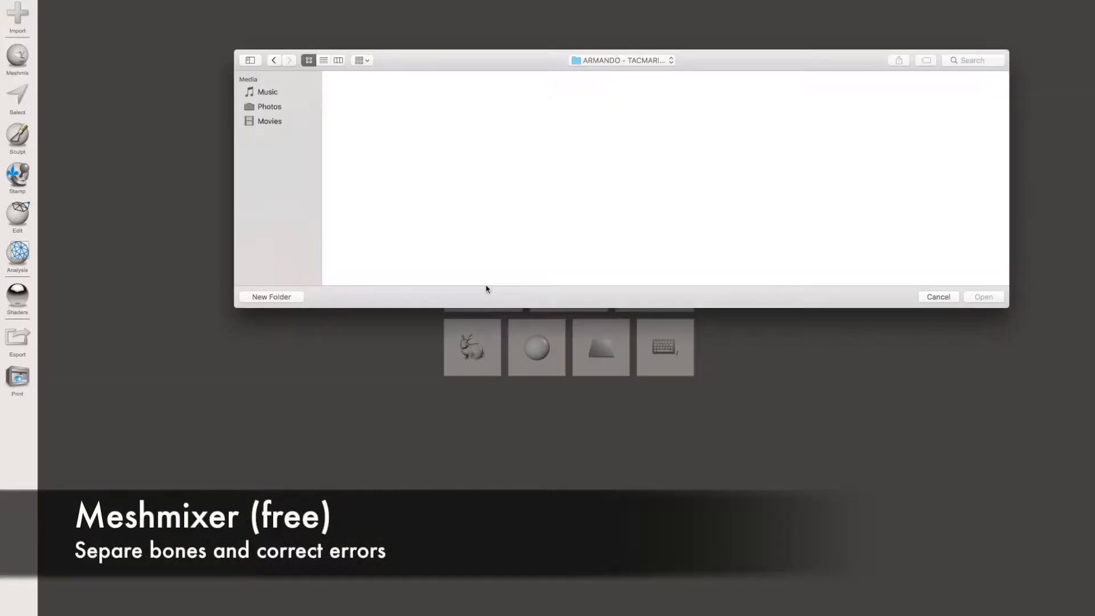
left_click(626, 60)
left_click(613, 152)
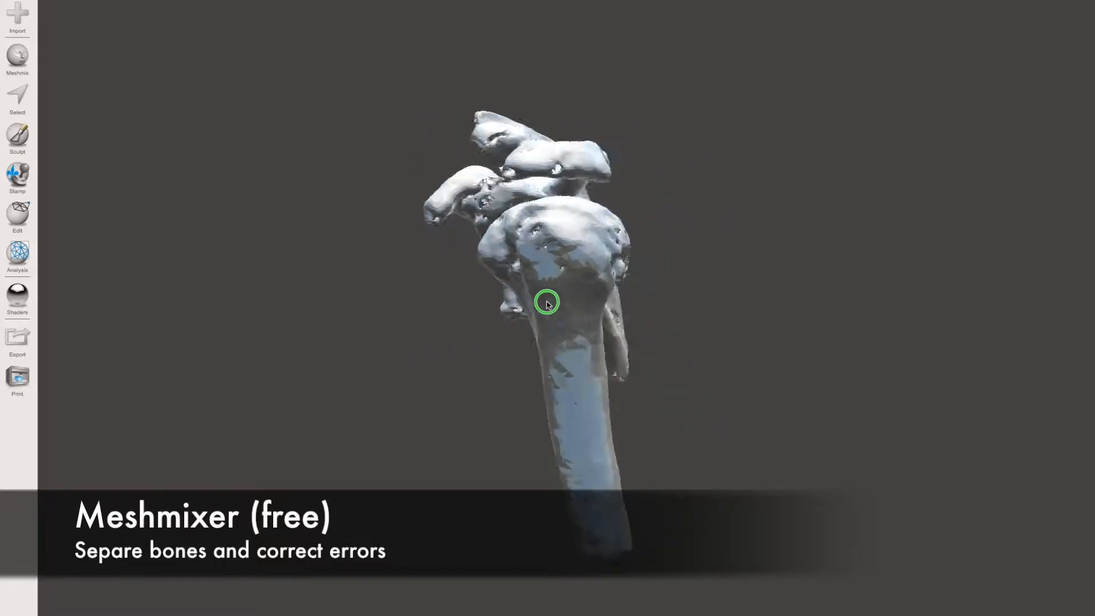
right_click_drag(545, 301, 703, 273)
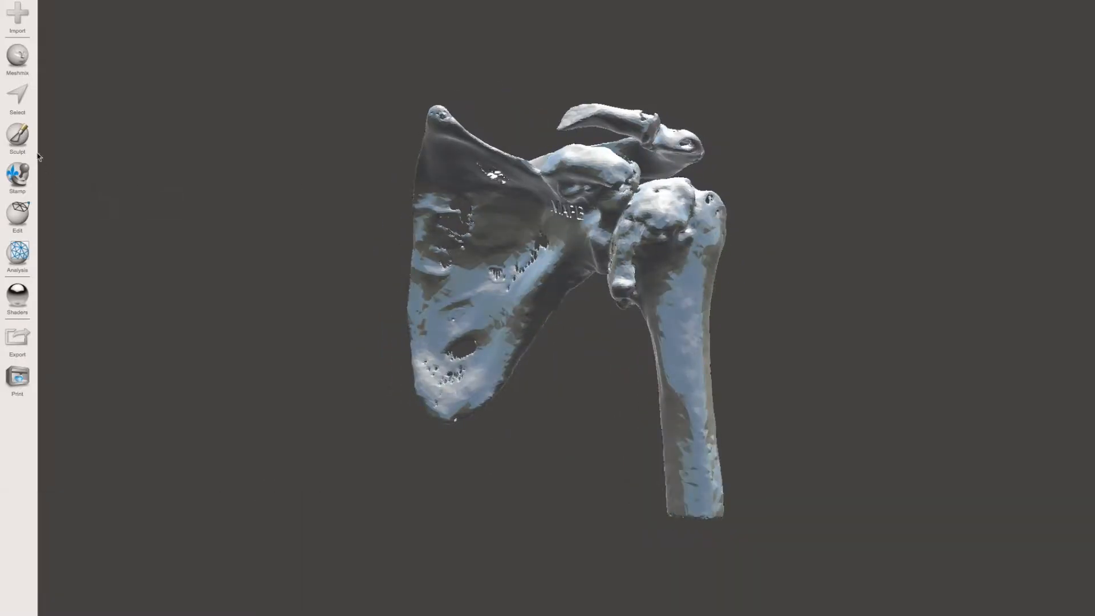
Select the entire humerus with the Unwrap Brush and delete it from the shoulder mesh
left_click(19, 98)
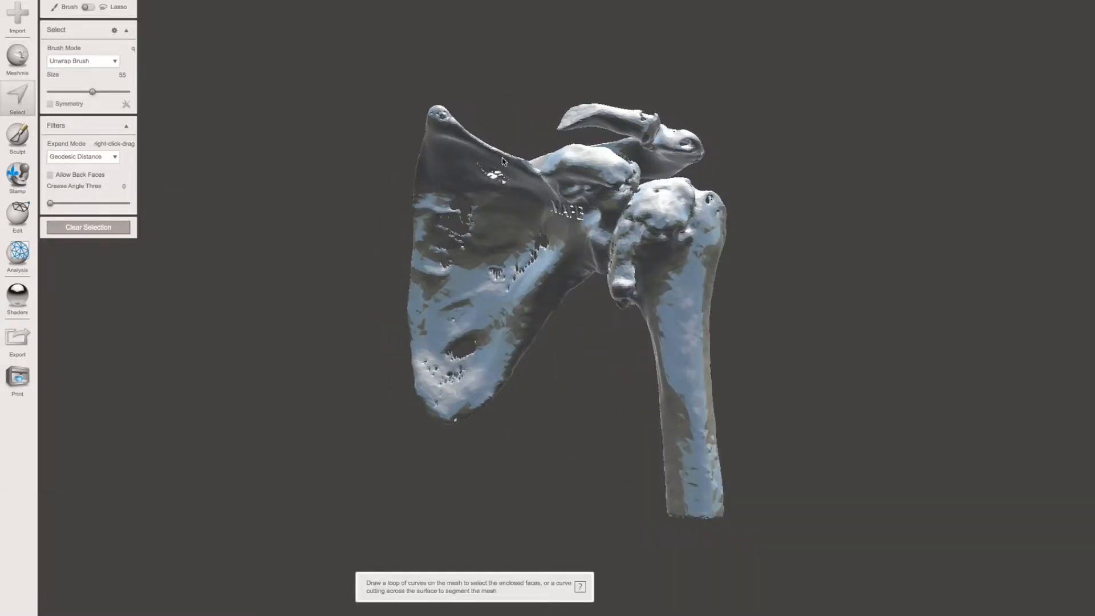
left_click(680, 366)
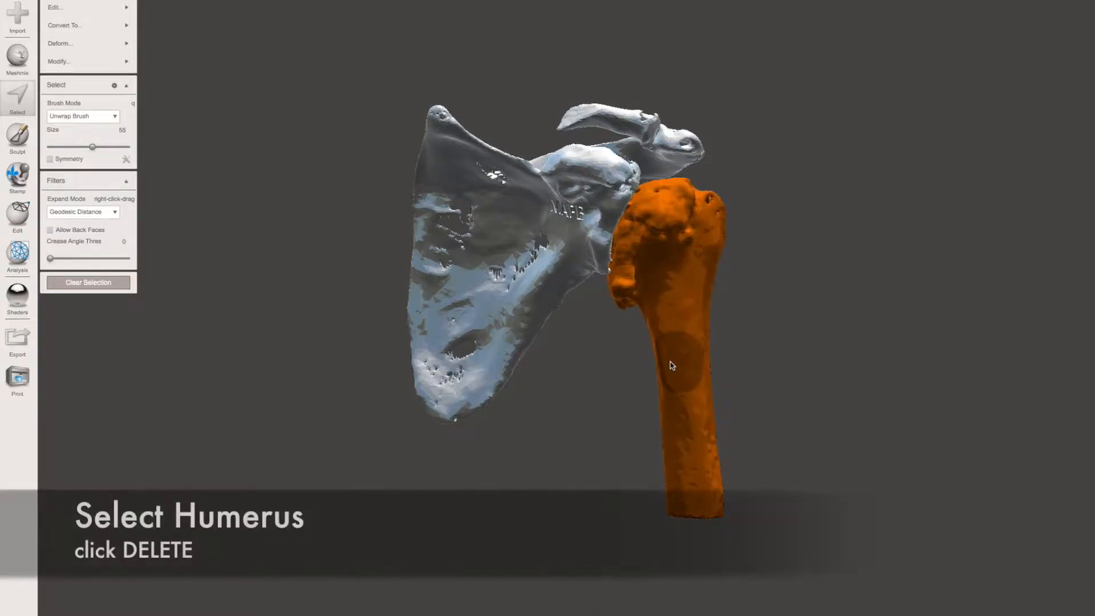
key("Delete")
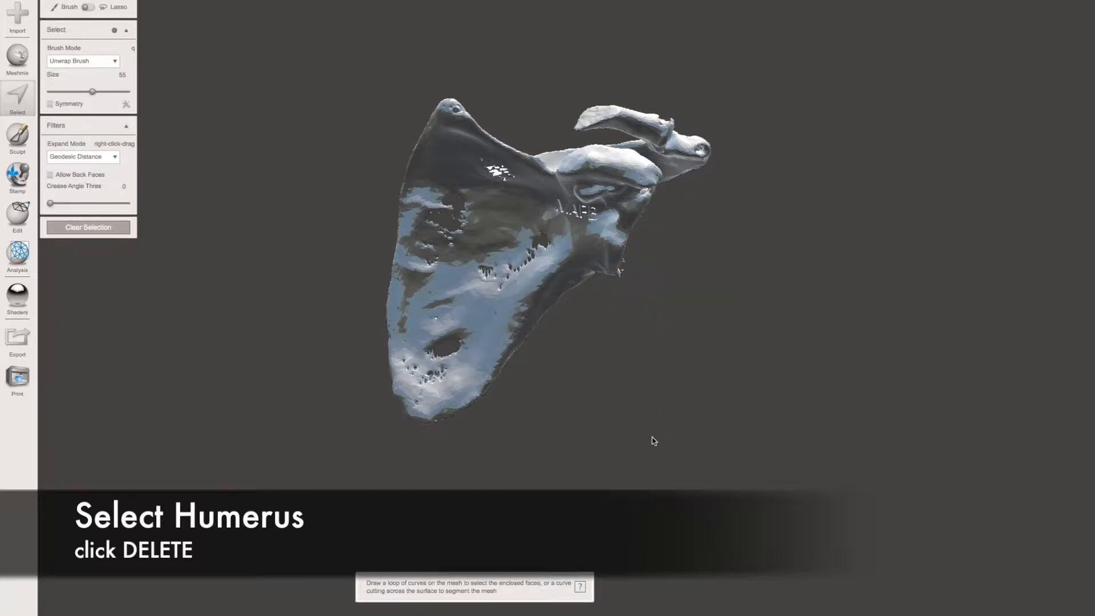
Run the Inspector on the solid scapula mesh and auto-repair all defects with Flat Fill
right_click_drag(726, 416, 584, 399)
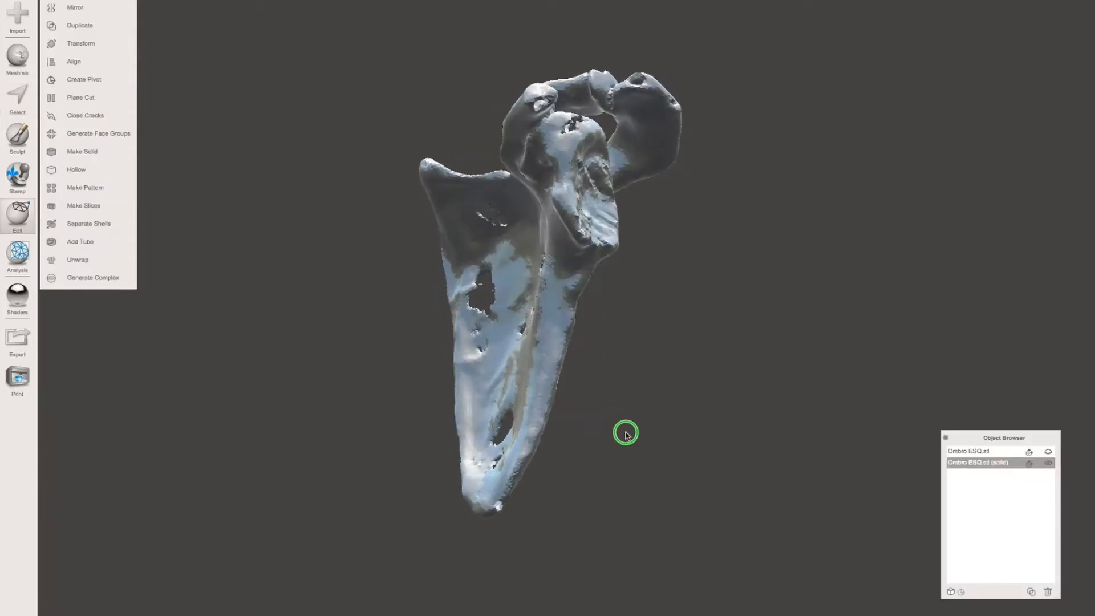
right_click_drag(625, 433, 597, 383)
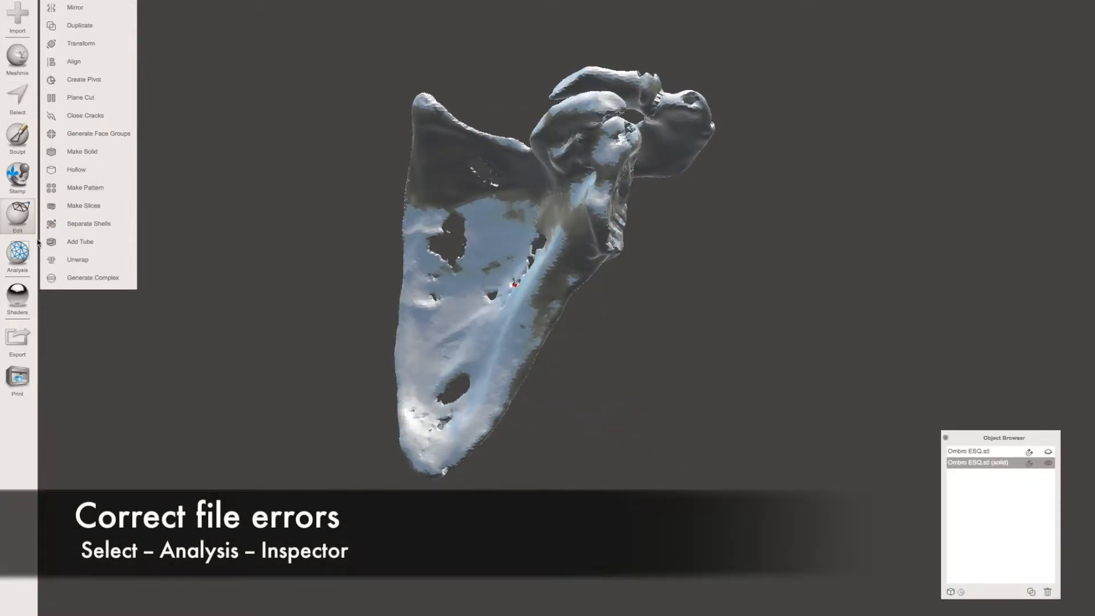
left_click(18, 253)
left_click(86, 7)
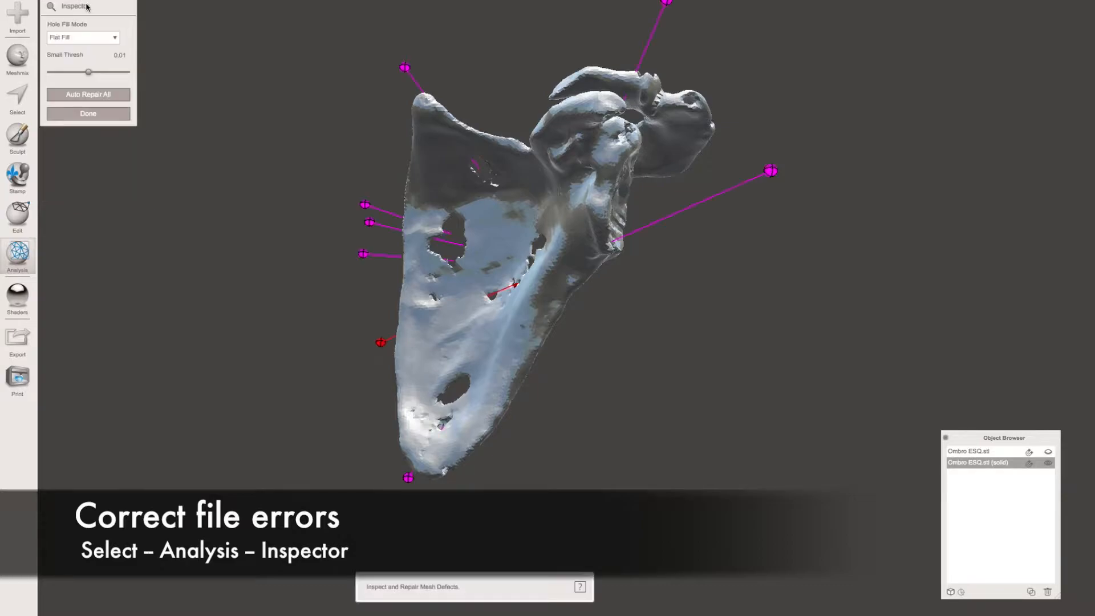
left_click(118, 99)
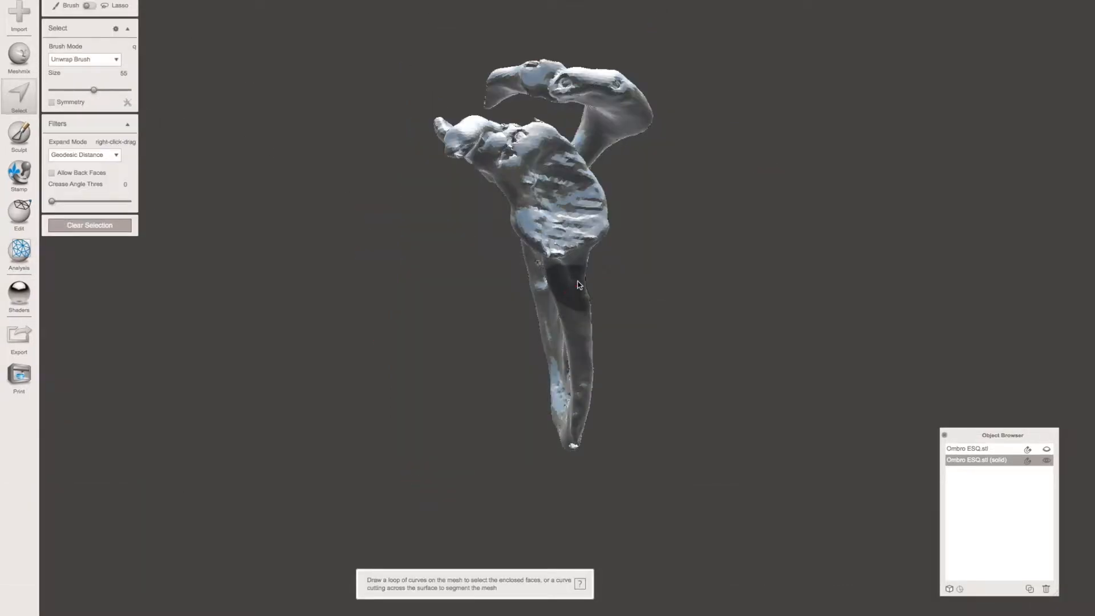
Select the whole scapula mesh, smooth it with Shape Preserving smoothing at 0.81, and clear the selection
double_click(556, 257)
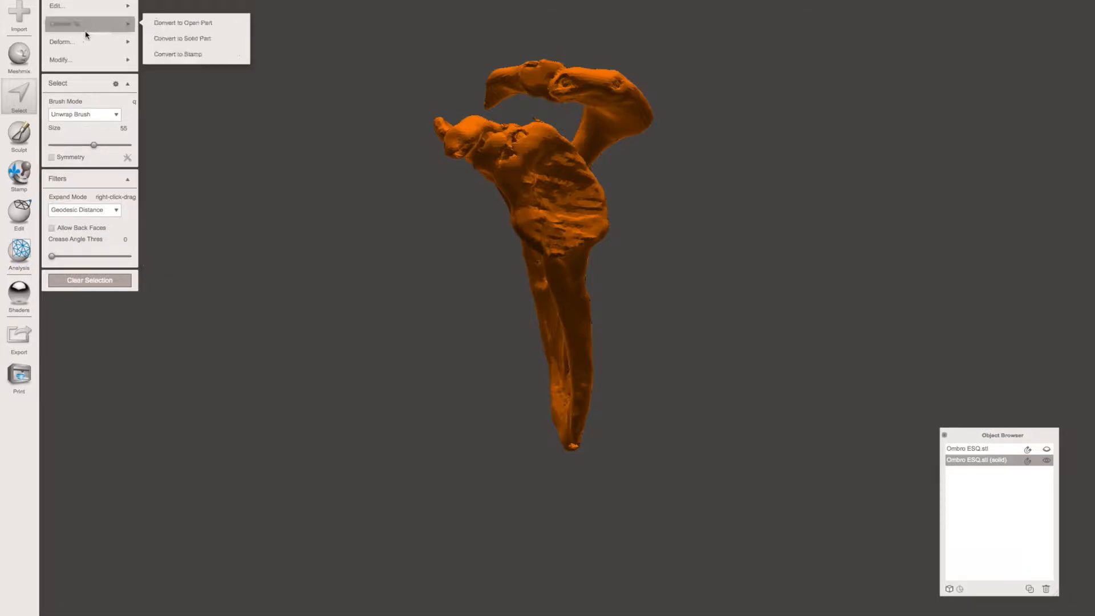
mouse_move(87, 43)
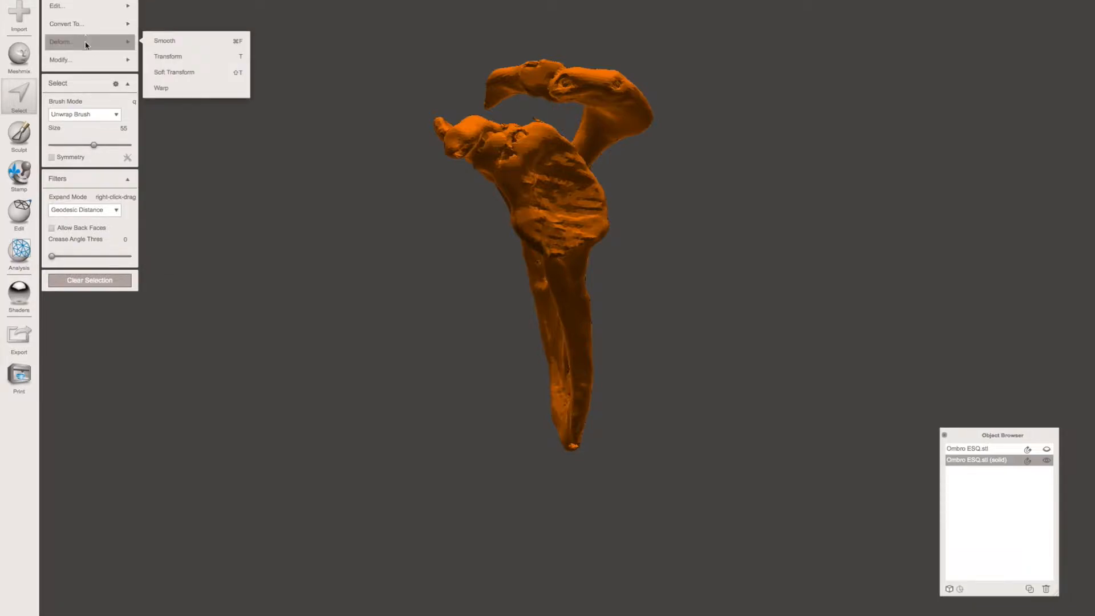
left_click(177, 45)
right_click_drag(391, 264, 388, 226)
left_click_drag(129, 67, 113, 67)
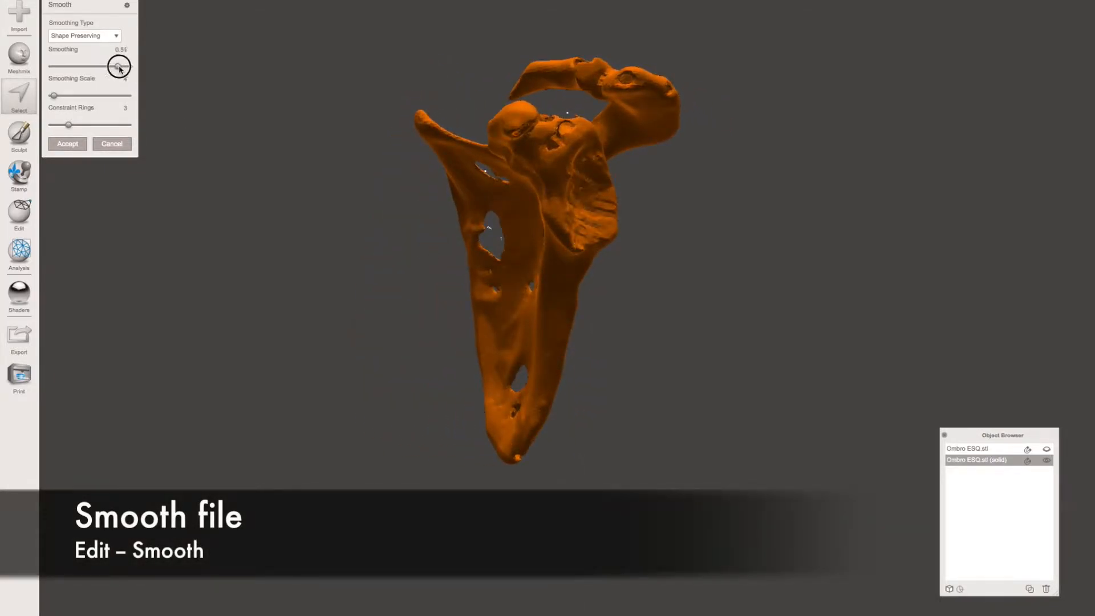
right_click_drag(280, 187, 343, 206)
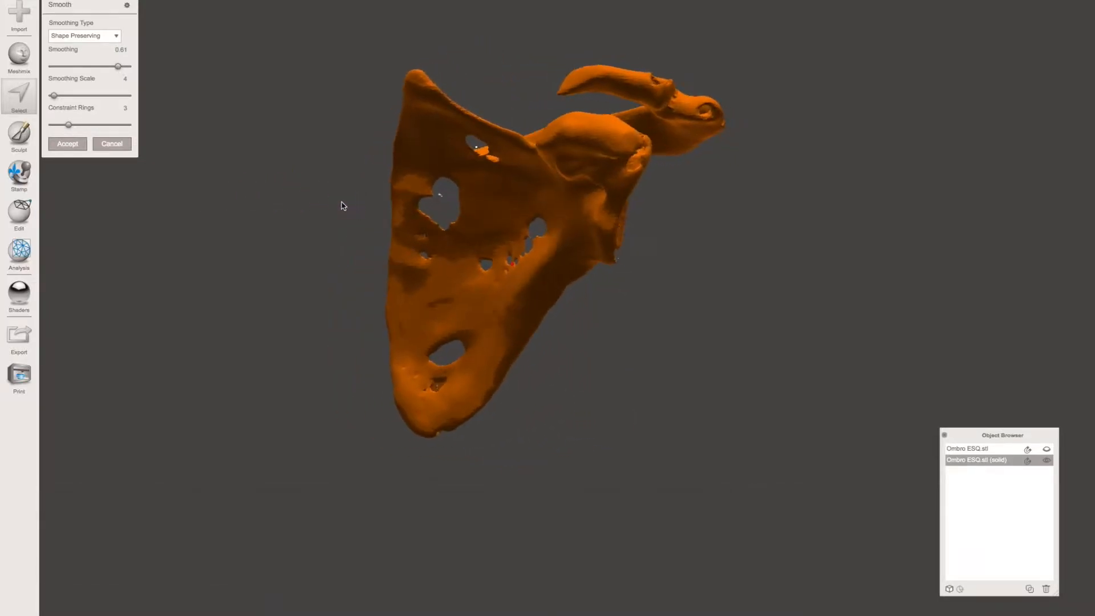
left_click(69, 145)
left_click(72, 280)
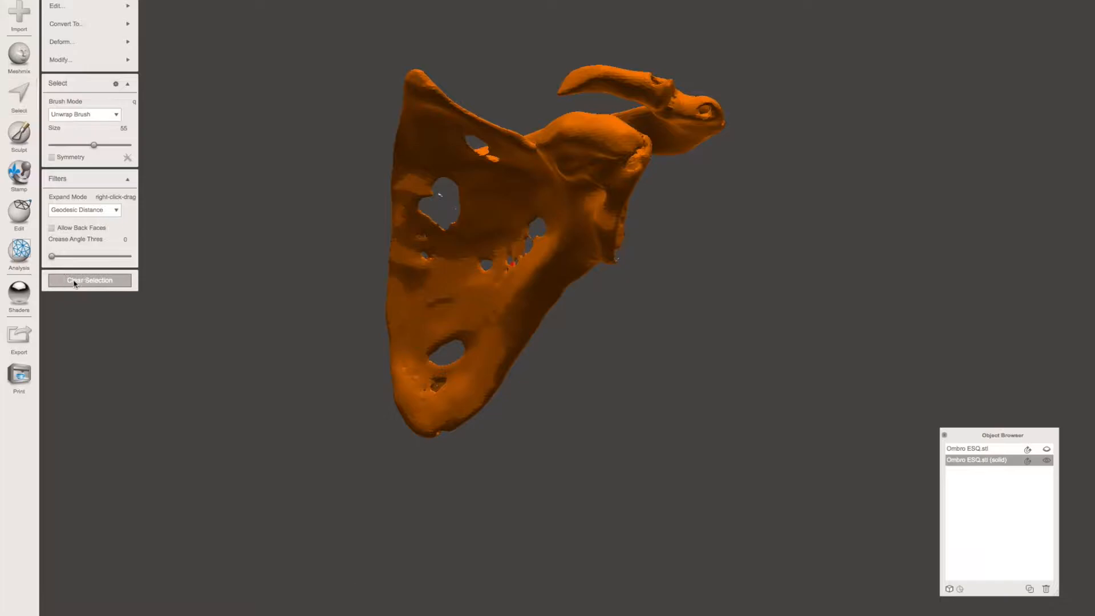
Export the smoothed mesh as a binary STL named scapula in the AAOS 2018 folder, replacing the existing file
right_click_drag(572, 318, 703, 368)
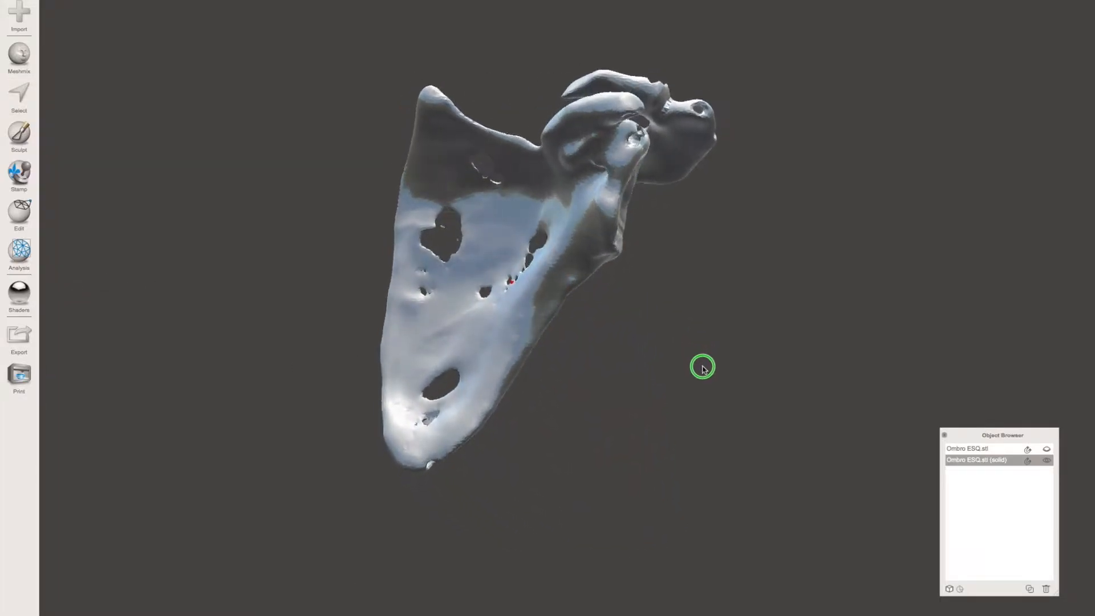
left_click(18, 336)
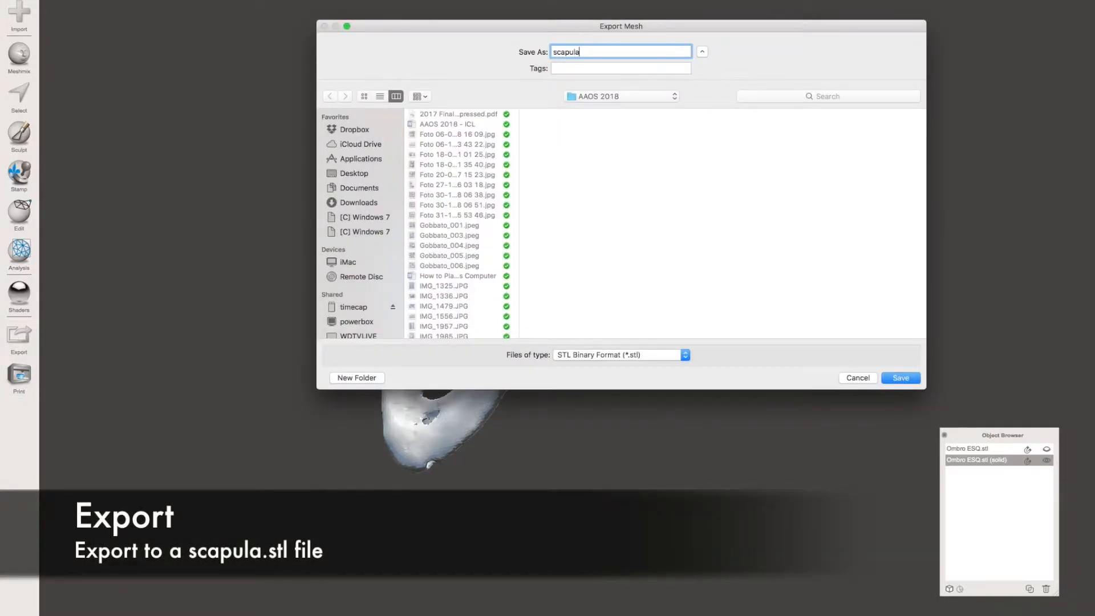
key("Return")
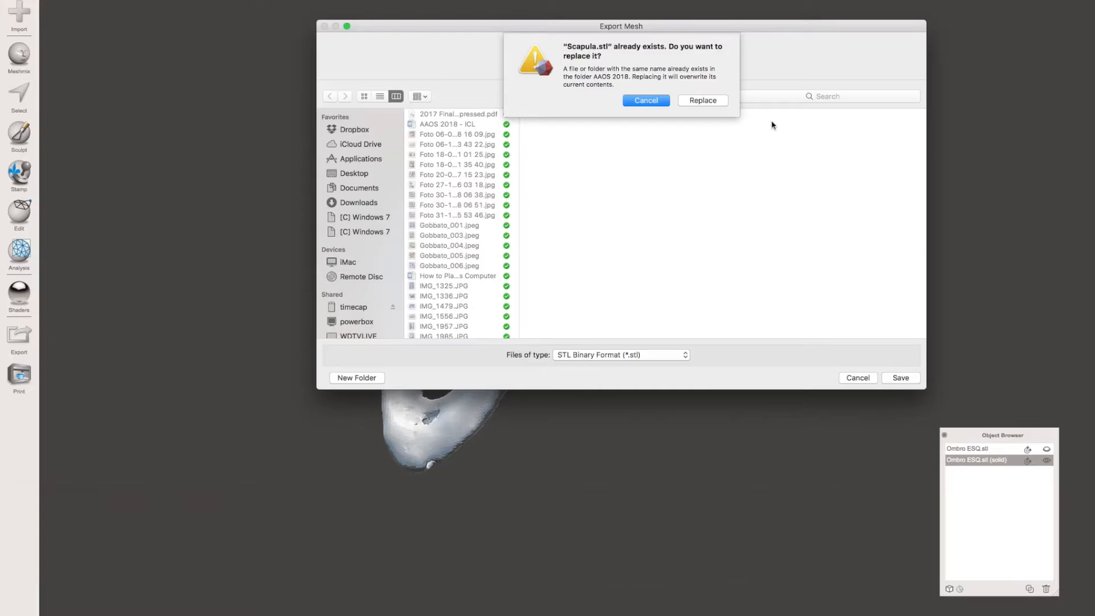
left_click(722, 100)
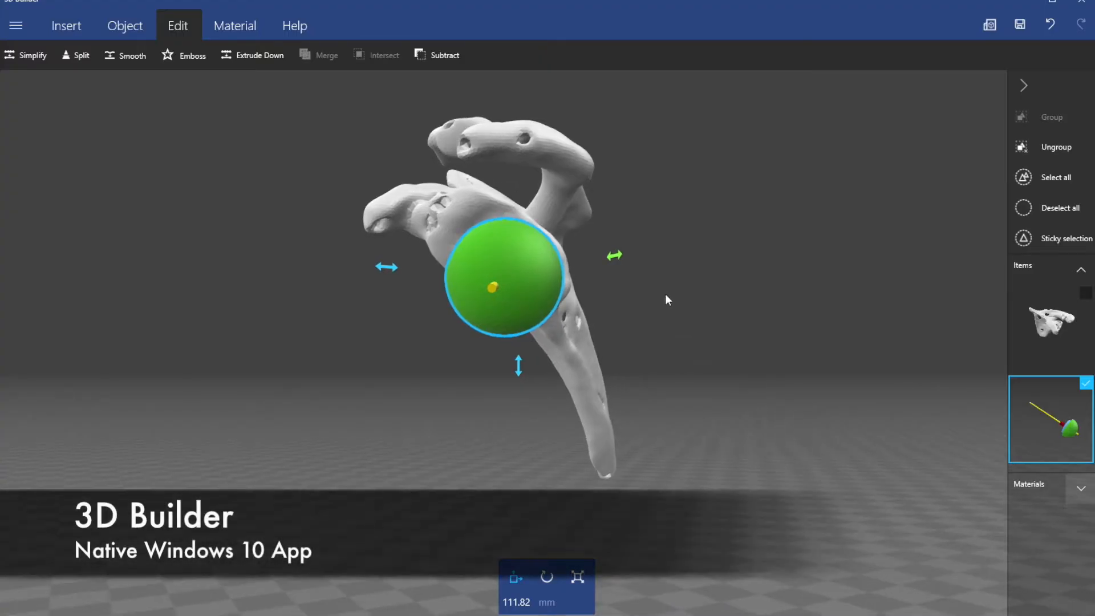
Switch to 3D Builder and adjust the position of the green spherical implant component on the scapula's glenoid
mouse_move(620, 255)
left_mouse_down()
mouse_move(634, 250)
mouse_move(619, 260)
left_mouse_up()
left_click_drag(675, 364, 976, 356)
left_click_drag(679, 420, 549, 450)
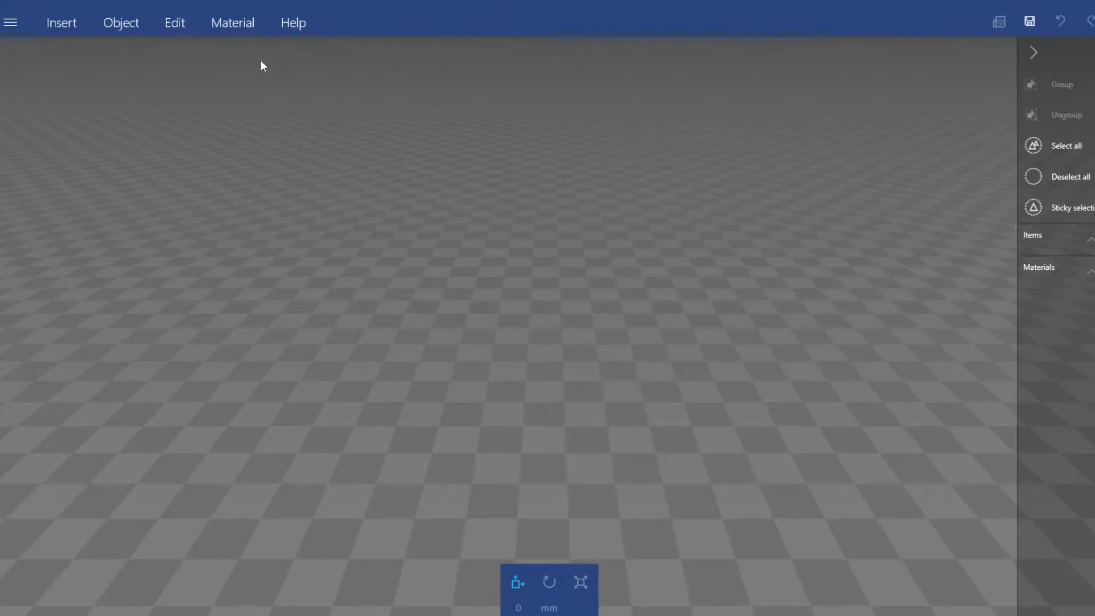
Insert a cylinder into the empty scene and scale it proportionally to 28 mm, matching the base plate diameter in the implant brochure
left_click(77, 30)
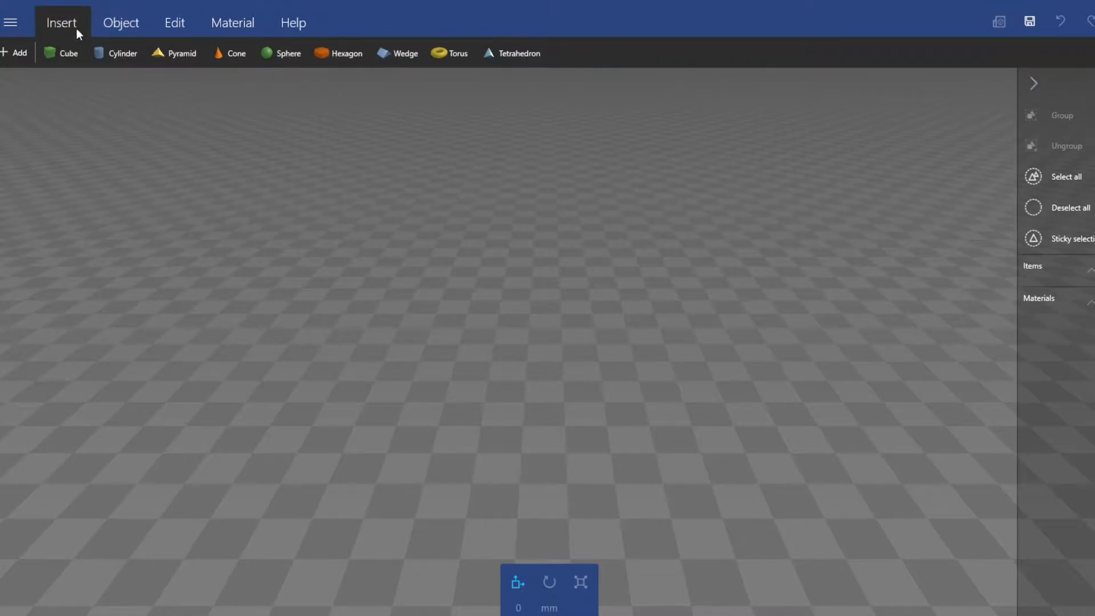
left_click(103, 50)
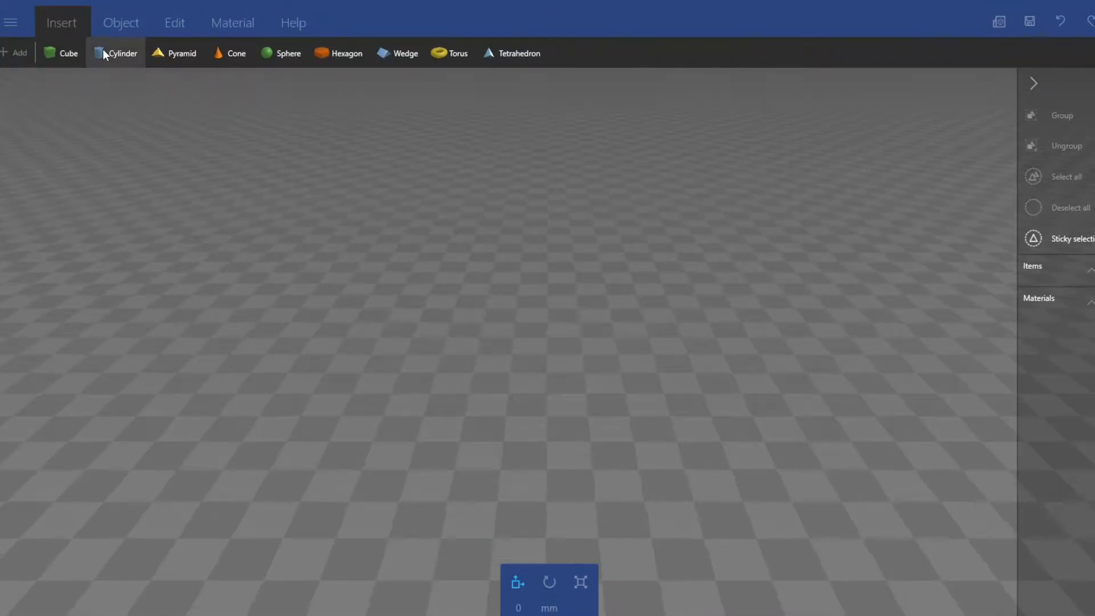
left_click_drag(752, 408, 756, 445)
left_click_drag(755, 446, 745, 428)
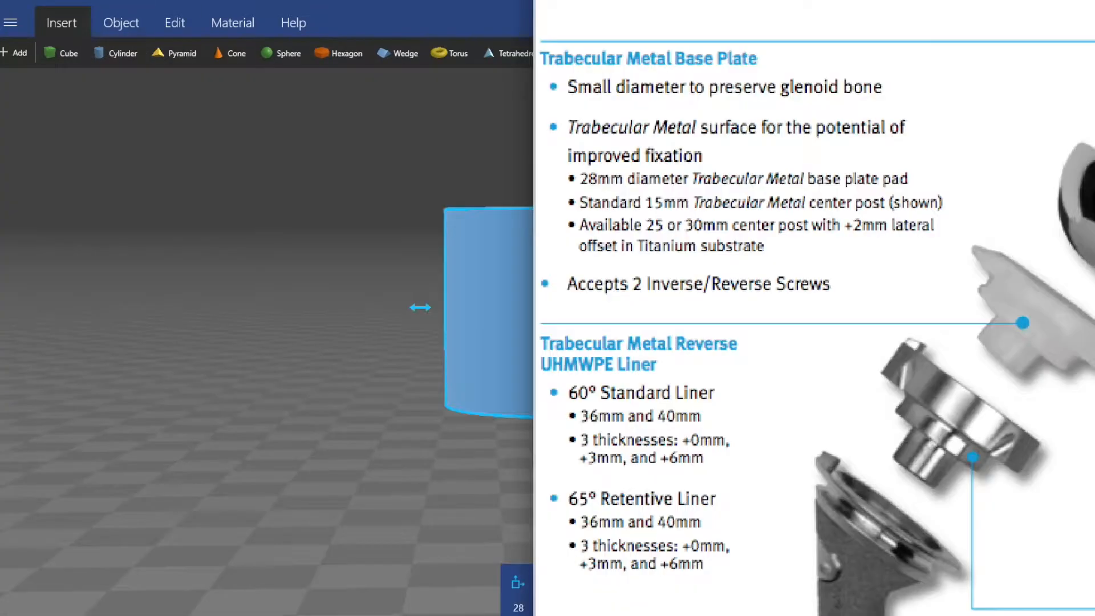
scroll(837, 228, "right", 4)
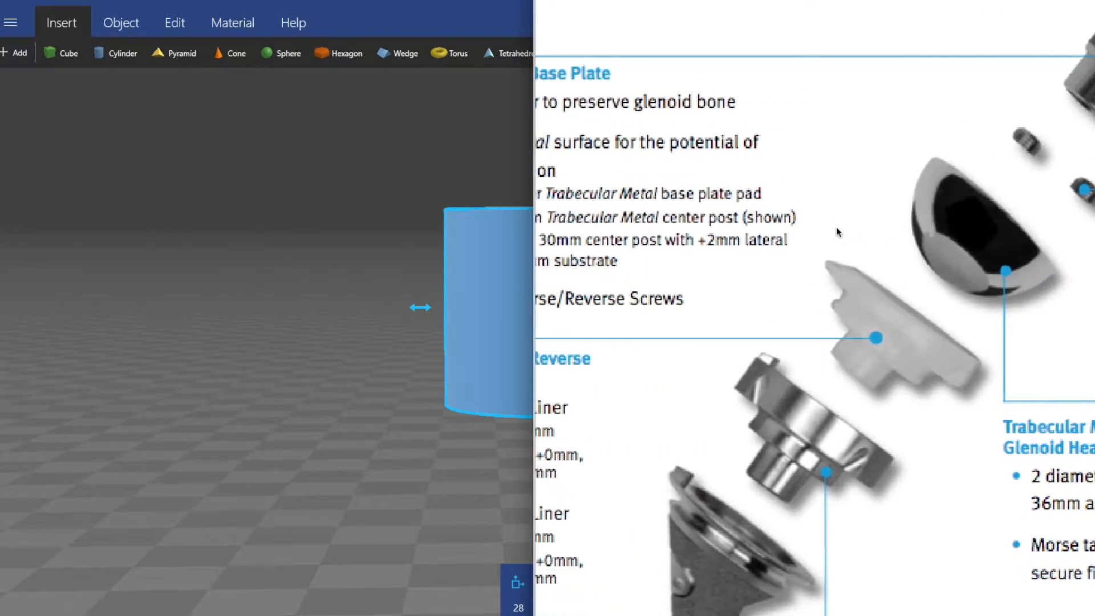
left_click(519, 608)
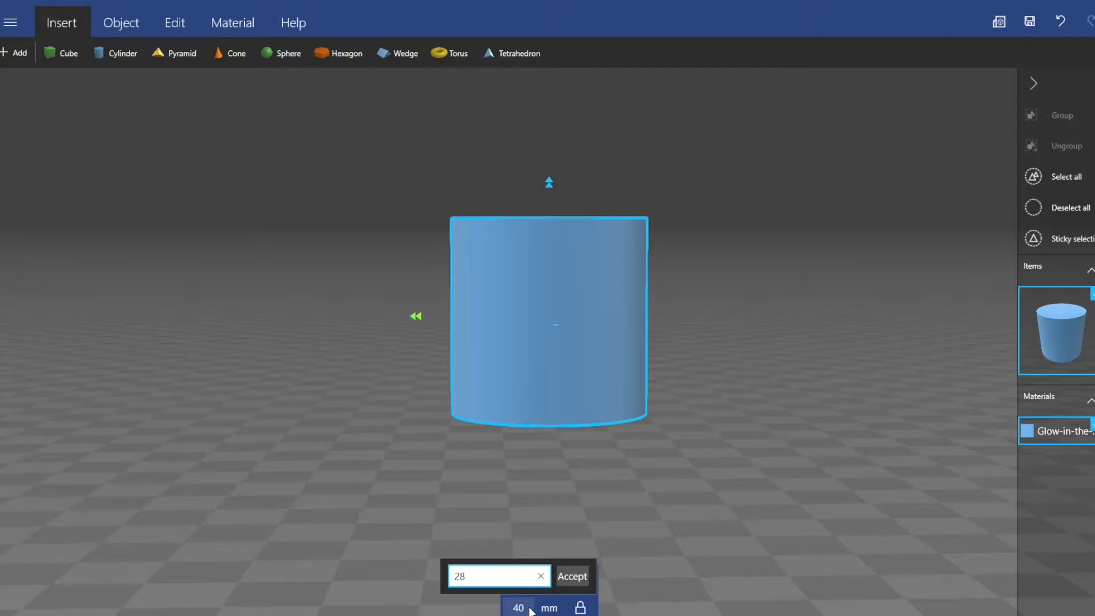
left_click(571, 580)
Reduce the cylinder's height to about 4.5 mm to form a flat base plate disc
left_click_drag(705, 463, 661, 371)
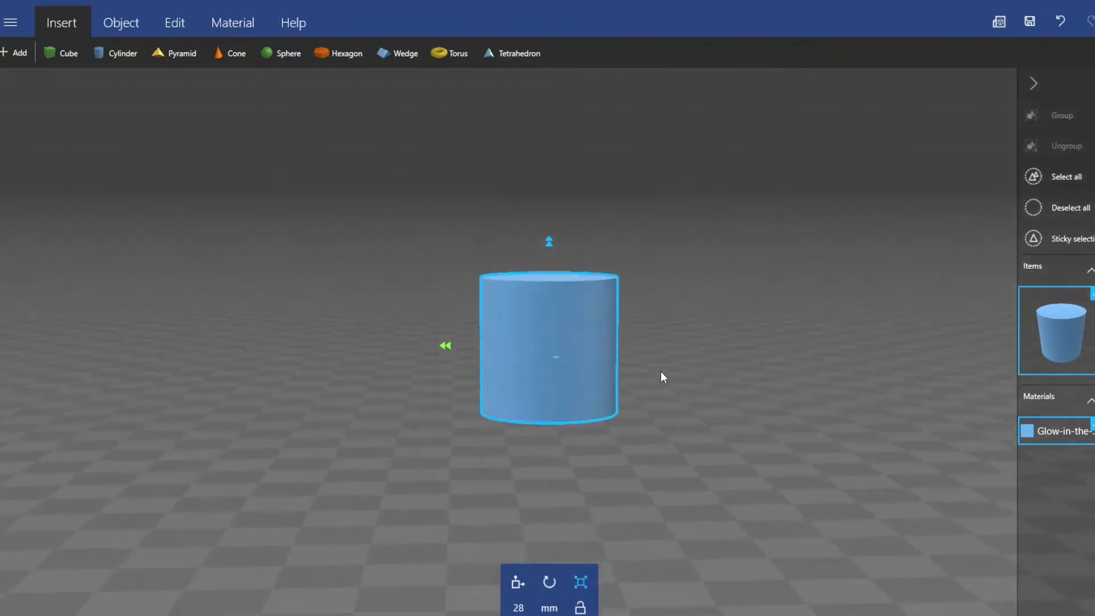
left_click_drag(555, 239, 552, 359)
left_click_drag(687, 386, 675, 496)
left_click_drag(720, 377, 729, 427)
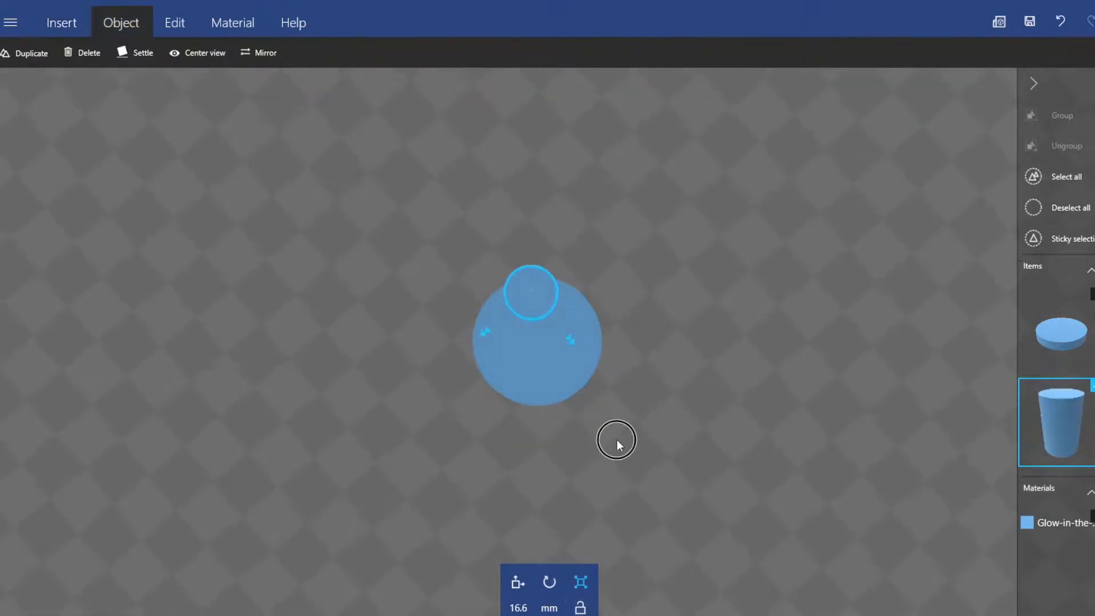
Focus on the base plate disc and align the smaller central post cylinder with the disc's centre
left_click(514, 343)
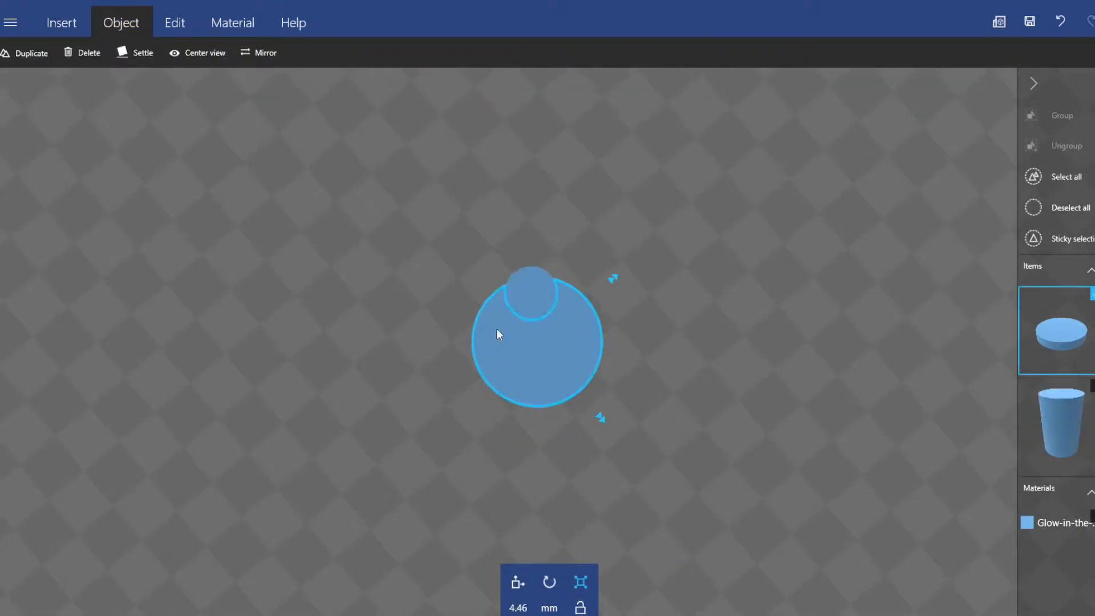
left_click(197, 57)
scroll(171, 199, "down", 5)
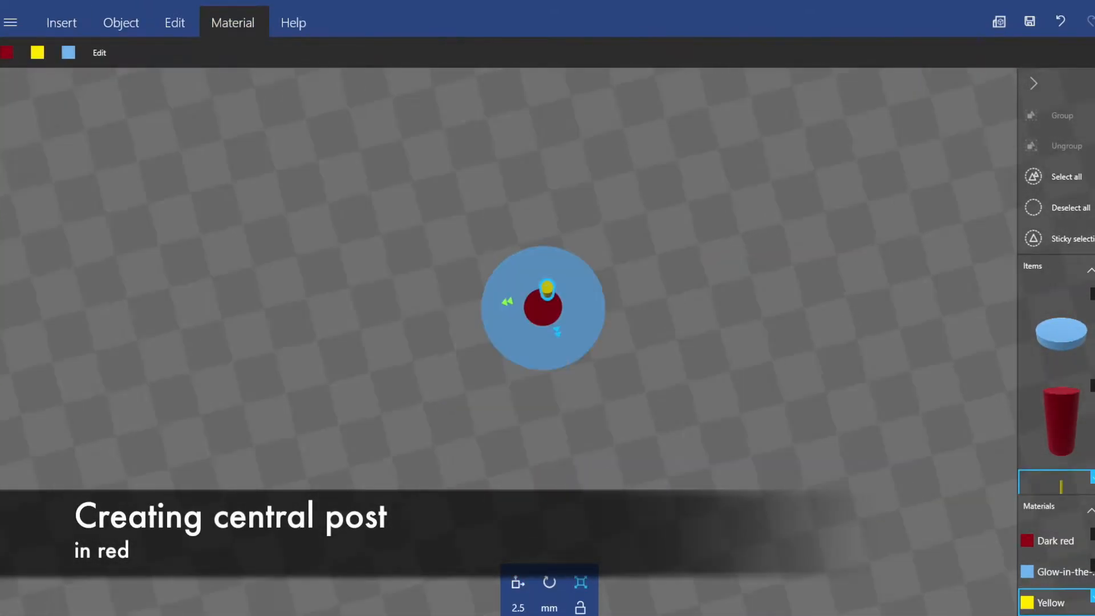
Centre the yellow pin guide on the red central post and check its alignment through the base plate from the side
right_click_drag(674, 399, 675, 423)
left_click_drag(555, 350, 510, 337)
left_click_drag(698, 332, 700, 240)
right_click_drag(710, 343, 700, 398)
left_click_drag(699, 398, 728, 193)
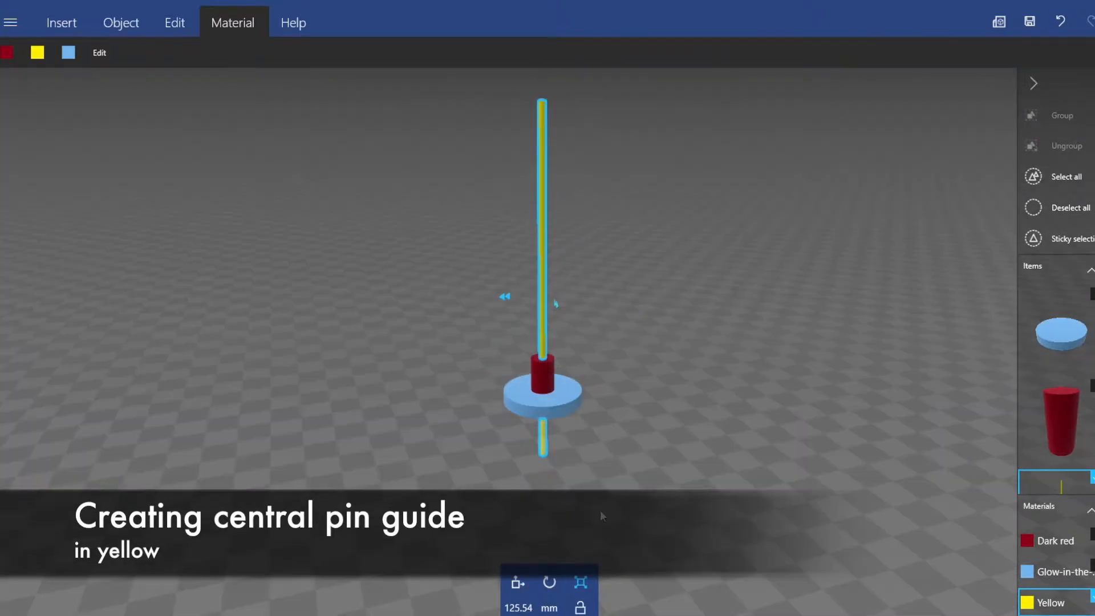
Select the base plate disc, red post and yellow pin guide together and activate rotation for them
right_click_drag(600, 510, 438, 350)
left_click(1056, 358)
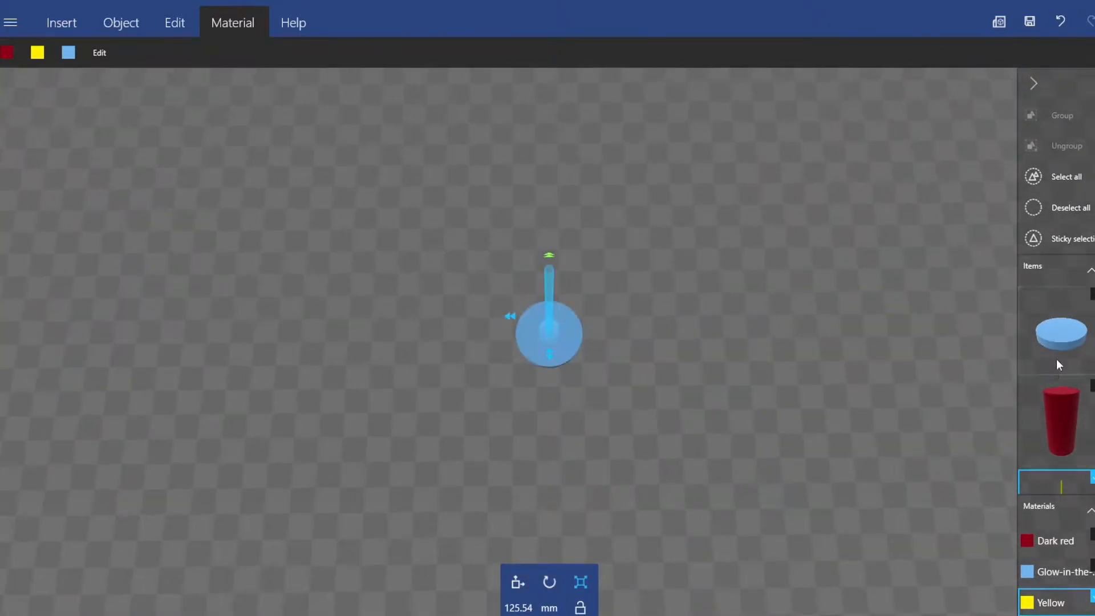
left_click(1060, 411)
left_click(1052, 177)
left_click(175, 23)
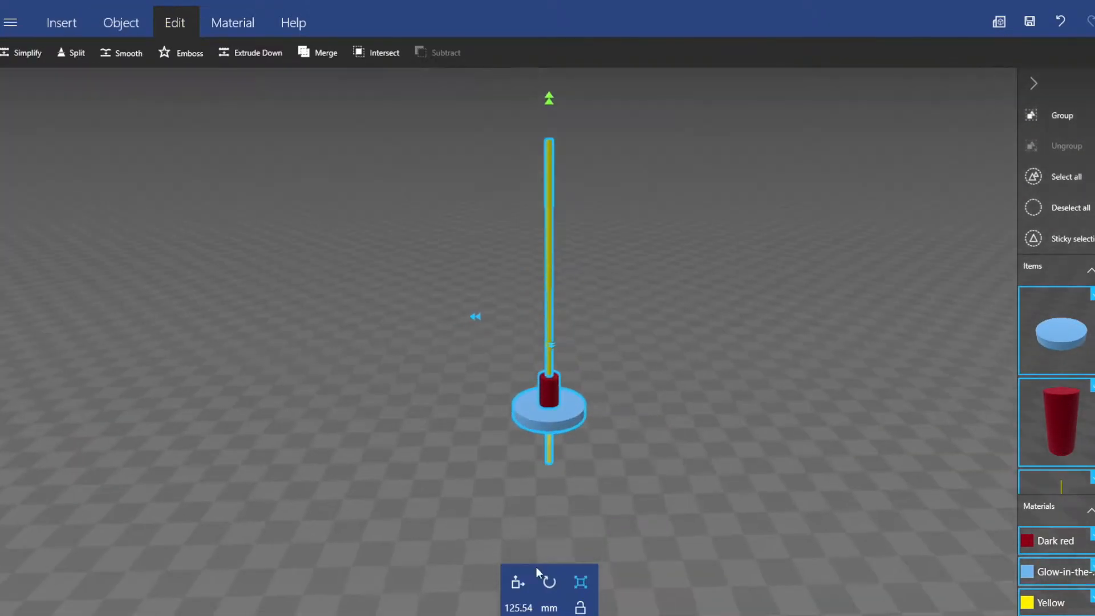
left_click(549, 582)
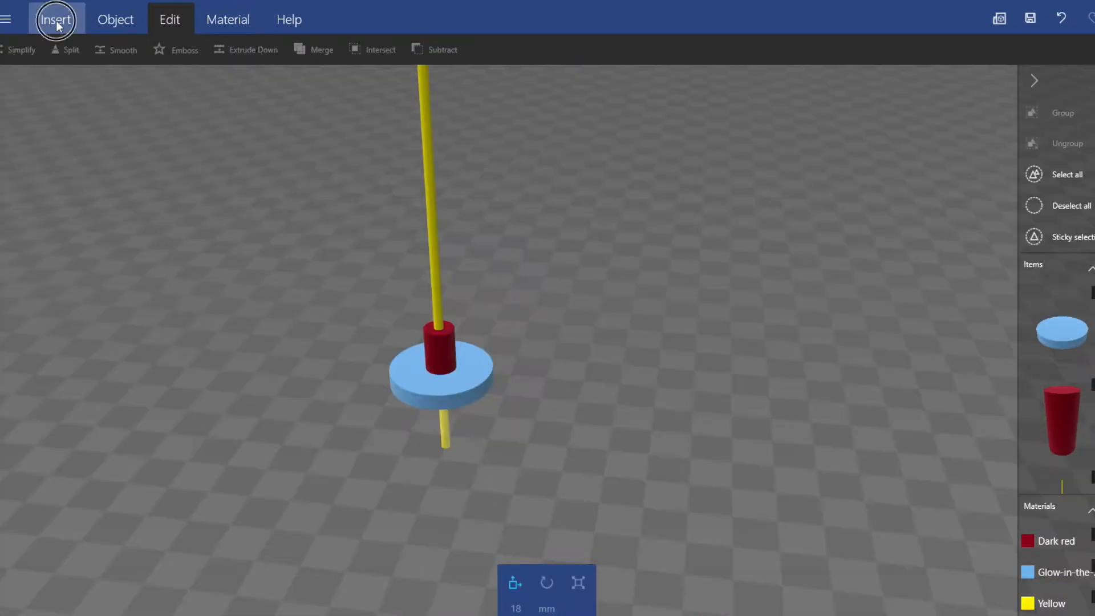
Insert a sphere for the glenosphere and move it clear of the base plate assembly
left_click(56, 22)
left_click(265, 51)
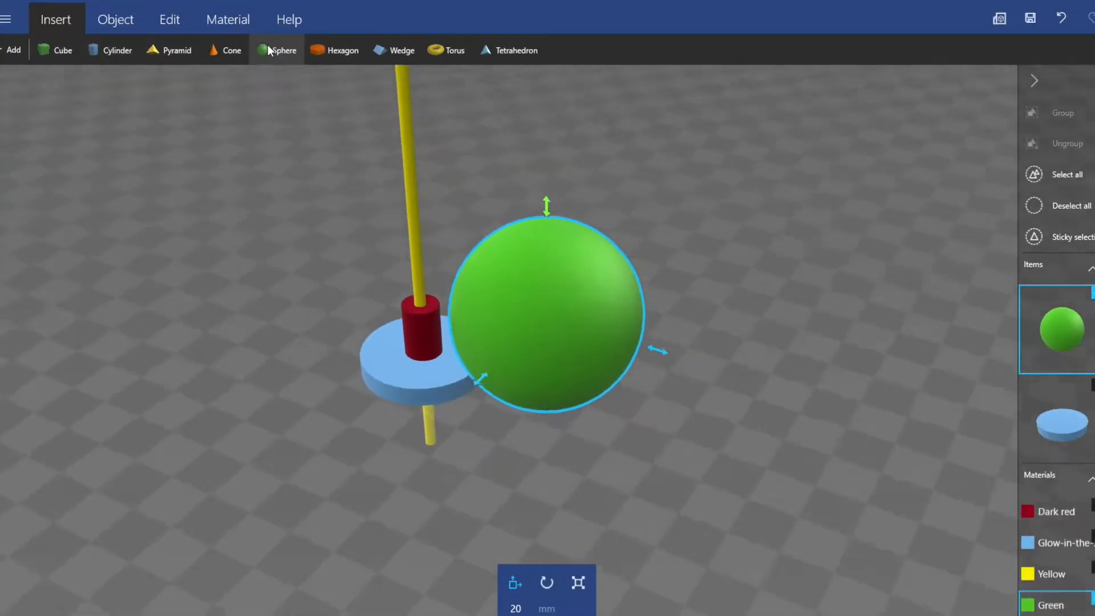
right_click_drag(613, 403, 953, 391)
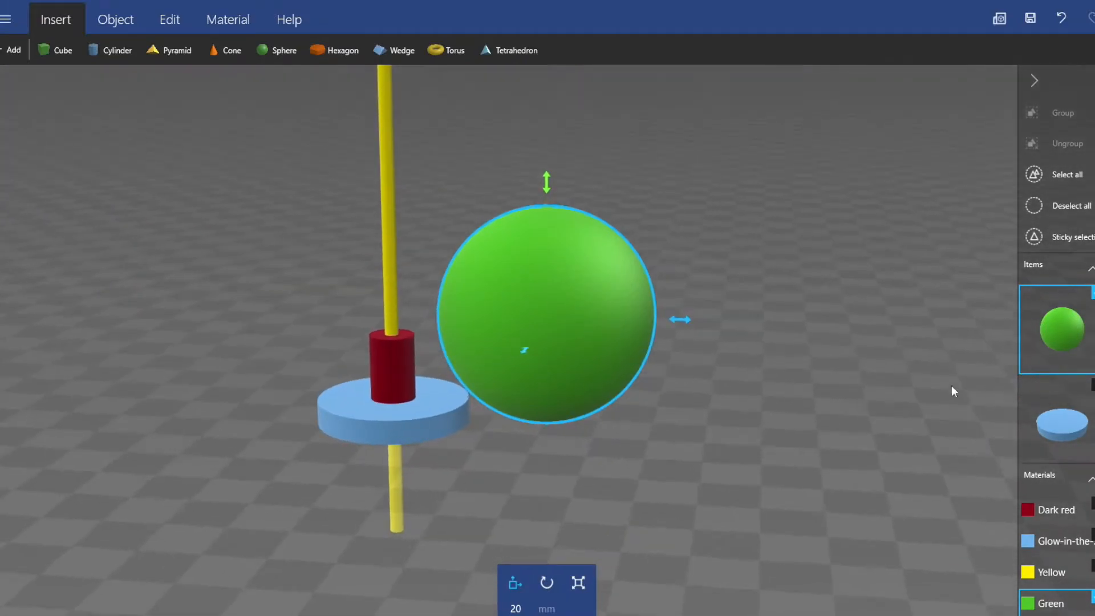
left_click_drag(685, 323, 815, 325)
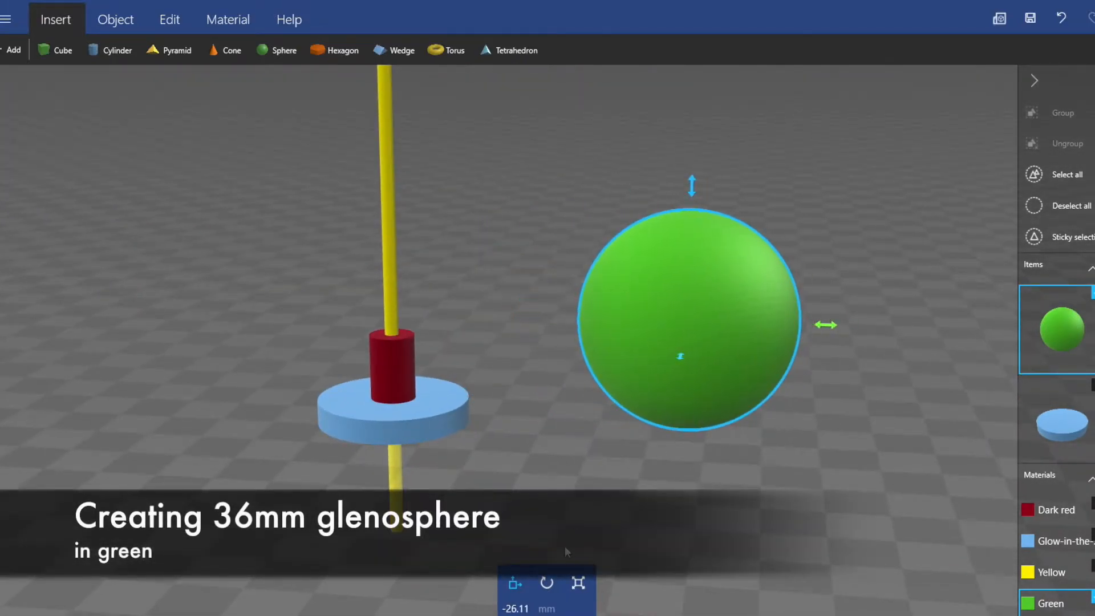
Scale the green sphere proportionally to 36 mm and lower it to a height of 0 mm
left_click(578, 582)
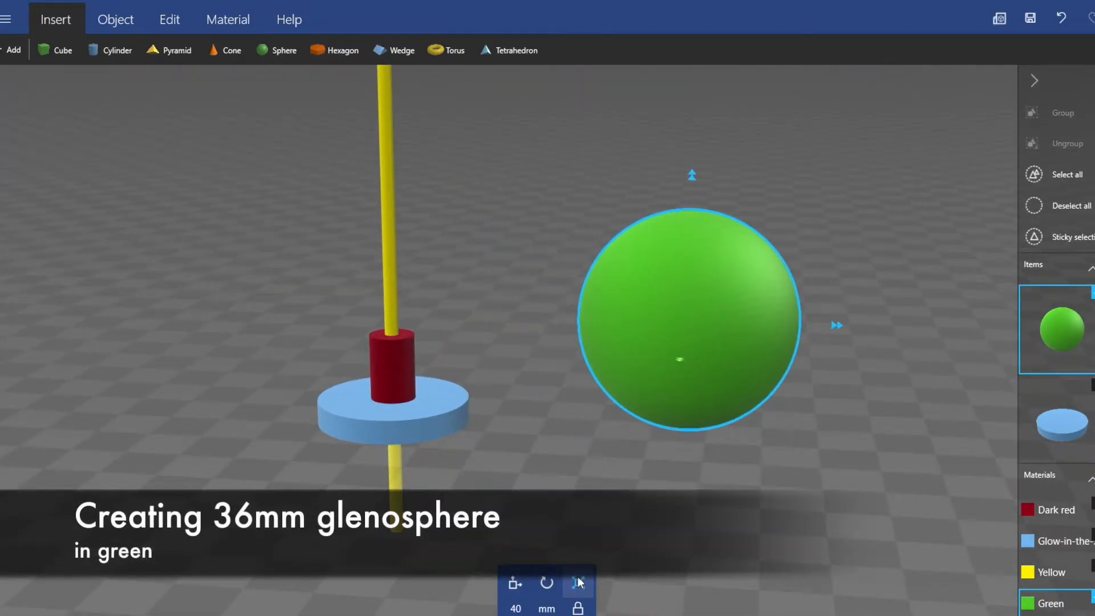
left_click(515, 609)
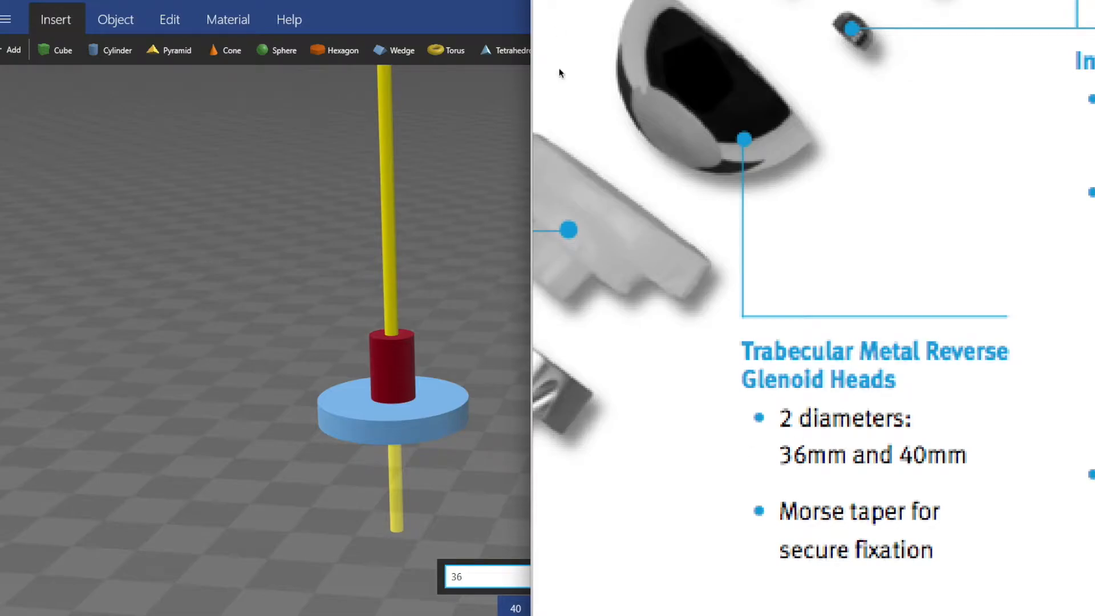
left_click(575, 579)
left_click_drag(785, 497, 783, 448)
left_click(516, 583)
left_click_drag(684, 454, 681, 519)
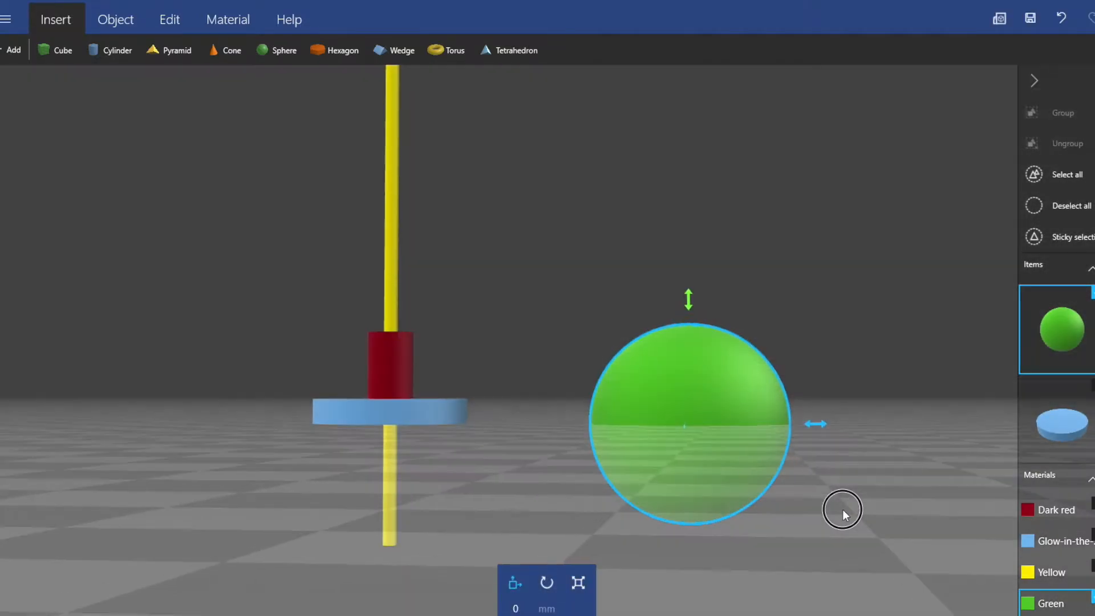
Split the green sphere horizontally at 0 mm, keeping only the top half as the glenosphere
left_click(235, 17)
left_click(167, 19)
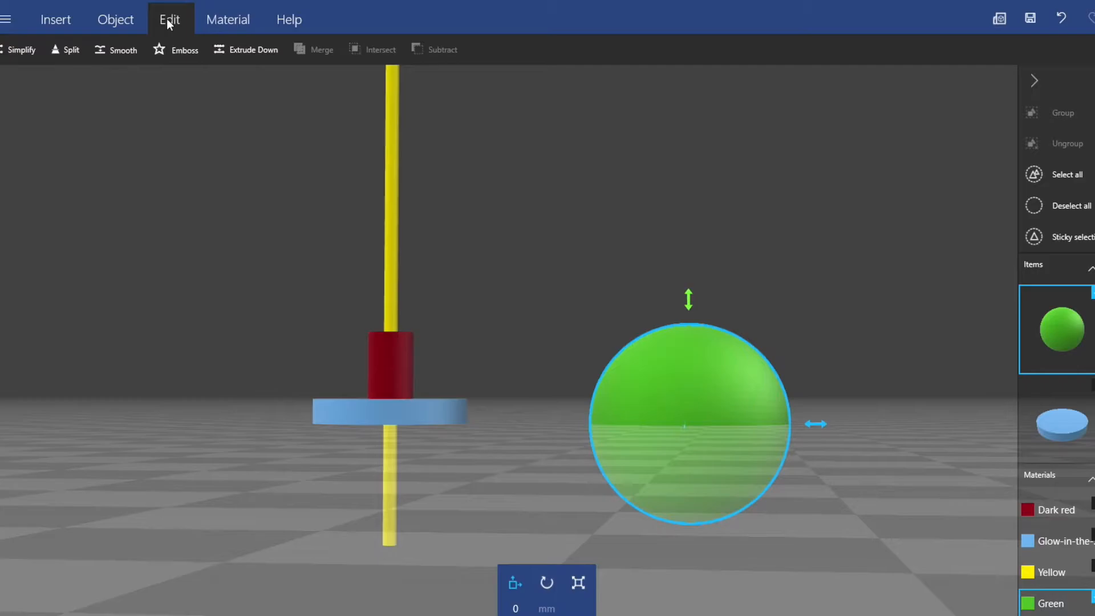
left_click(71, 51)
mouse_move(970, 388)
left_mouse_down()
mouse_move(976, 436)
mouse_move(972, 395)
left_mouse_up()
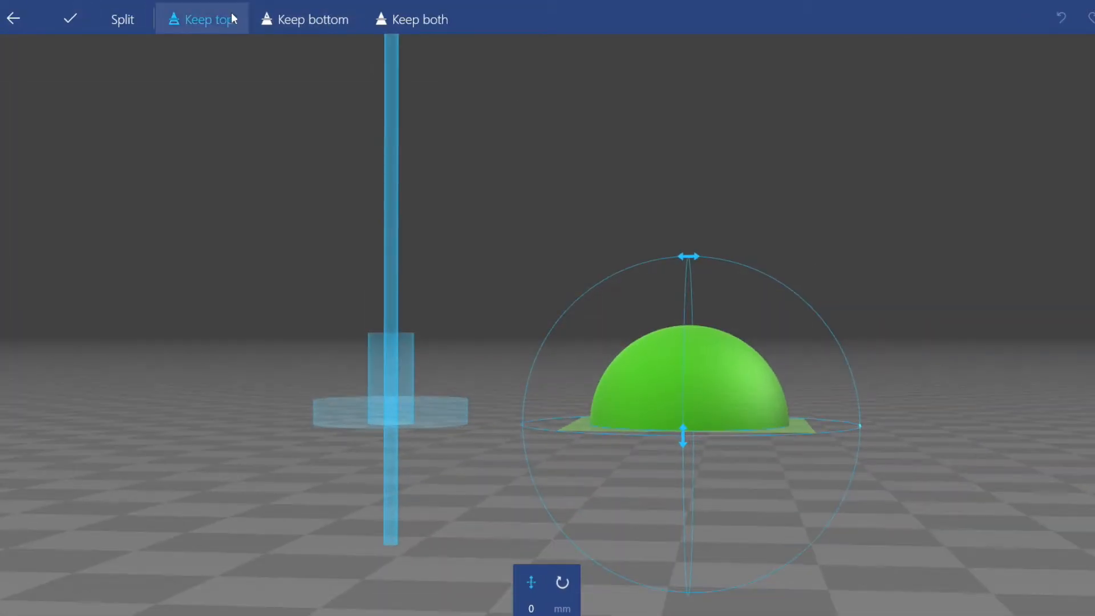
left_click(70, 18)
Place the green half sphere against the base plate's underside, centred on the pin guide, and group all the parts
left_click_drag(785, 402, 477, 308)
left_click_drag(423, 394, 437, 430)
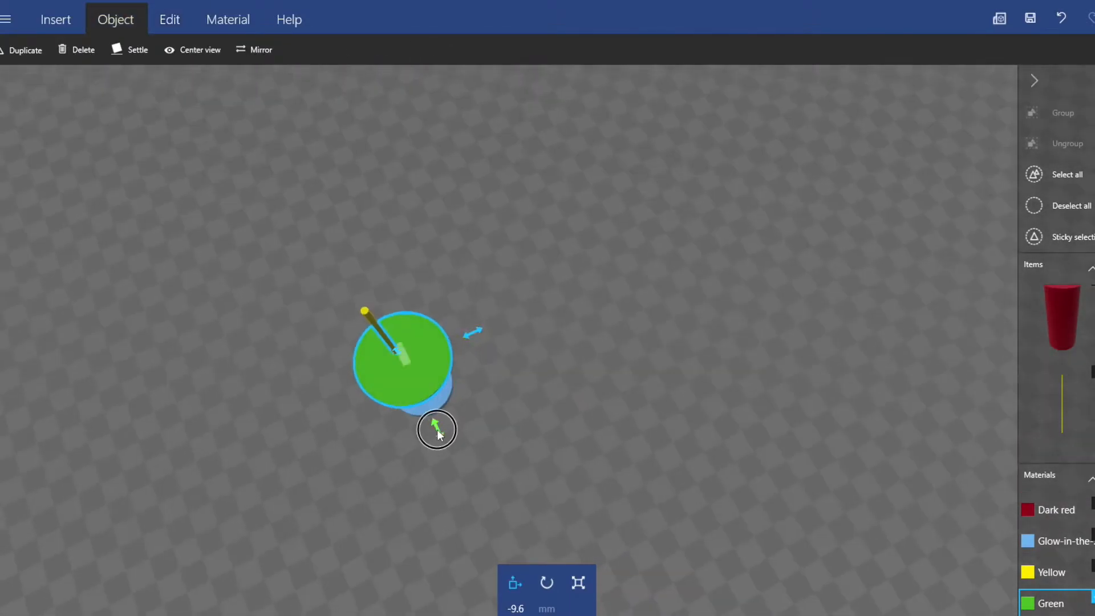
left_click_drag(628, 229, 627, 394)
left_click(193, 50)
left_click_drag(816, 188, 821, 363)
left_click_drag(543, 498, 699, 481)
left_click_drag(753, 434, 697, 398)
scroll(697, 398, "down", 8)
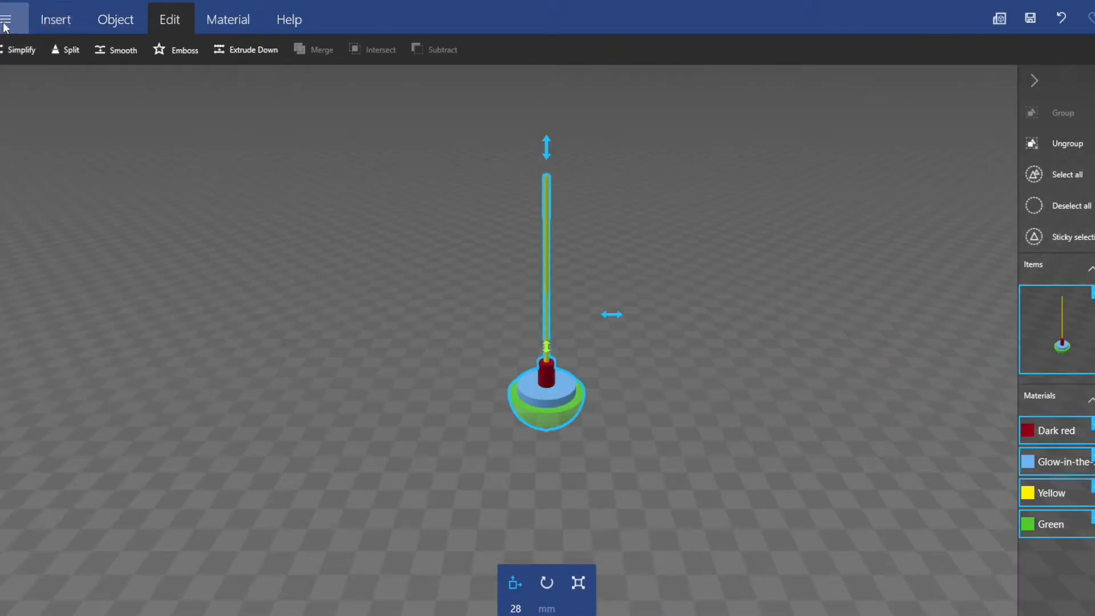
Save the grouped implant in STL format as "reverse 36 shoulder" in the AAOS 2018 folder
left_click(9, 21)
left_click(57, 116)
left_click(166, 243)
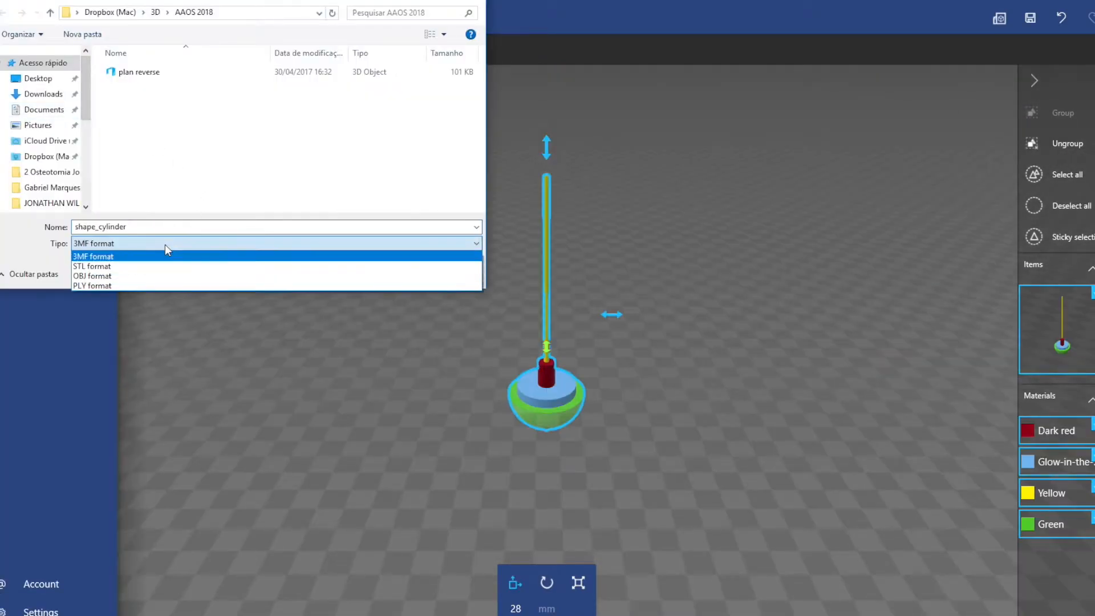
left_click(134, 267)
double_click(166, 226)
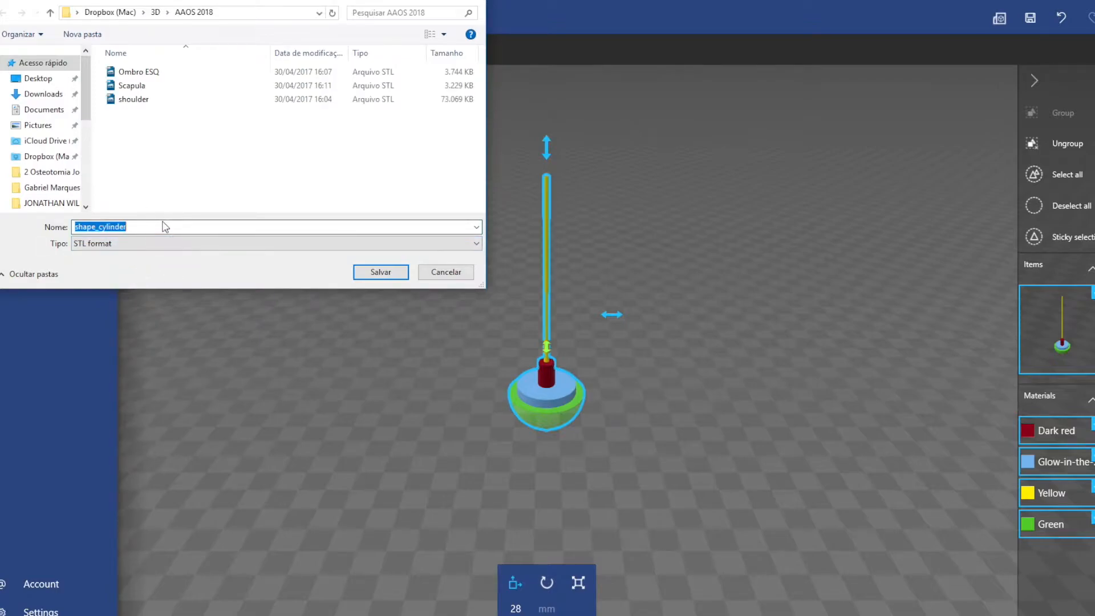
type("reverse")
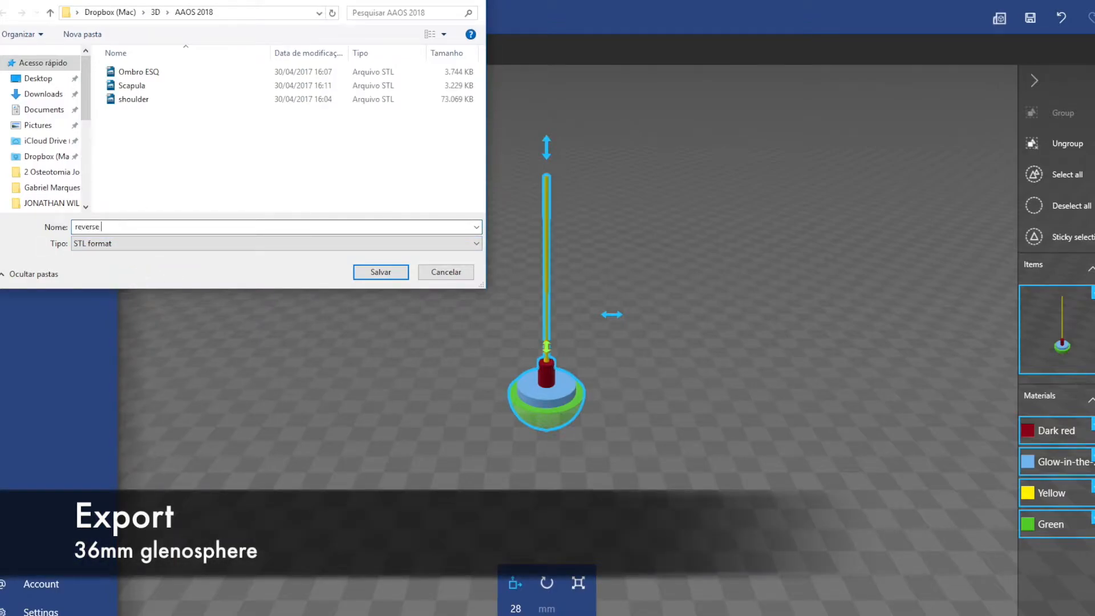
type(" 36 shoul")
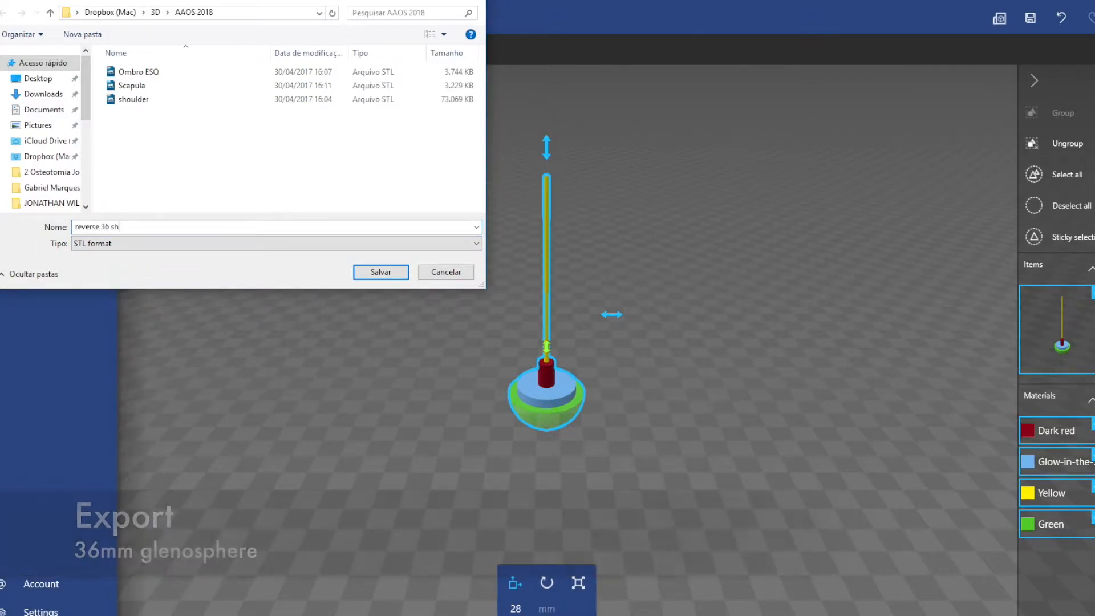
type("der")
key("Return")
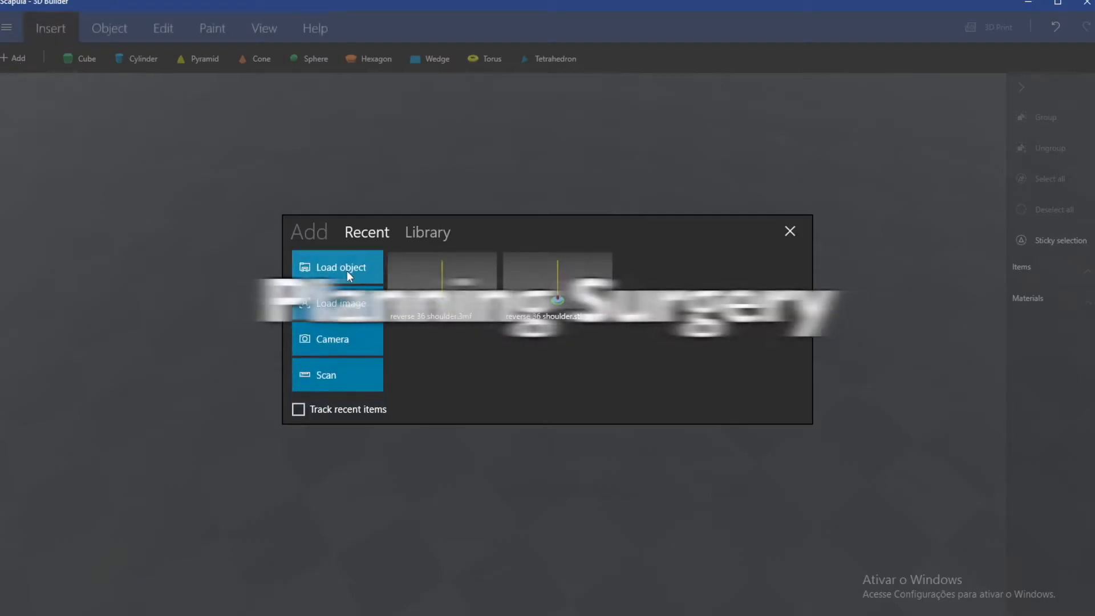
Load the Scapula STL file from the AAOS 2018 folder and import it in millimetres
left_click(346, 271)
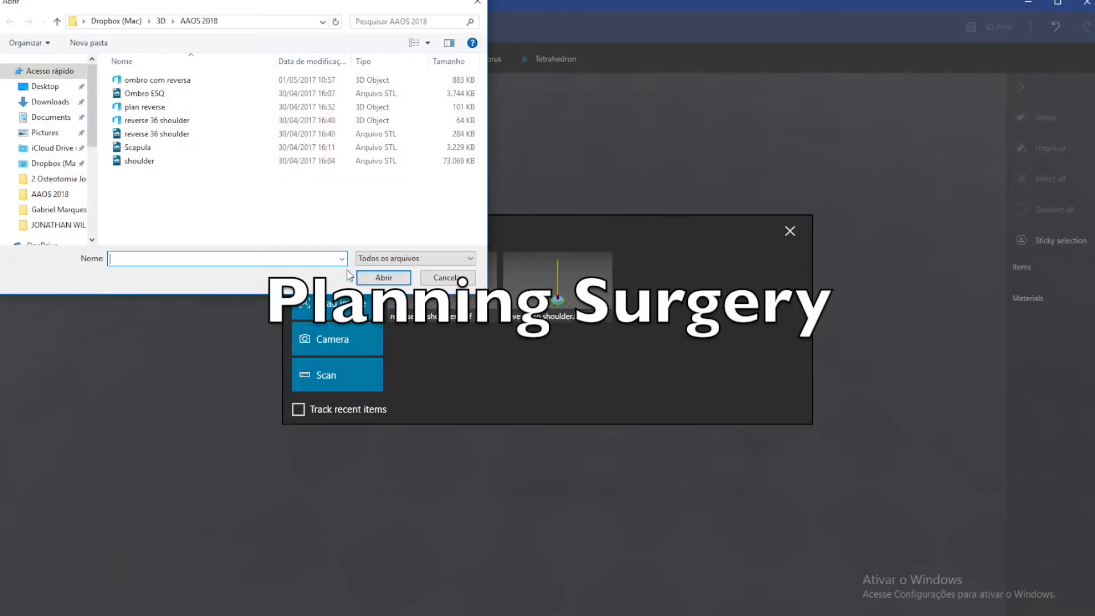
double_click(138, 147)
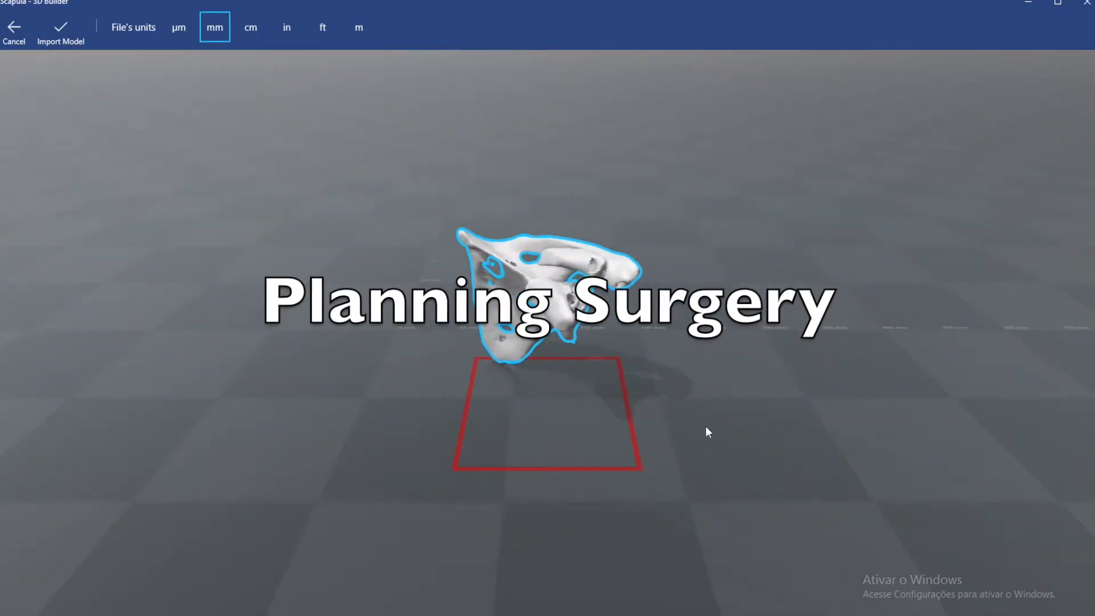
left_click(78, 39)
Rotate the scapula into an upright position, tilting it by about 7.7 degrees, and turn to face the glenoid
left_click_drag(626, 393, 592, 521)
left_click(116, 31)
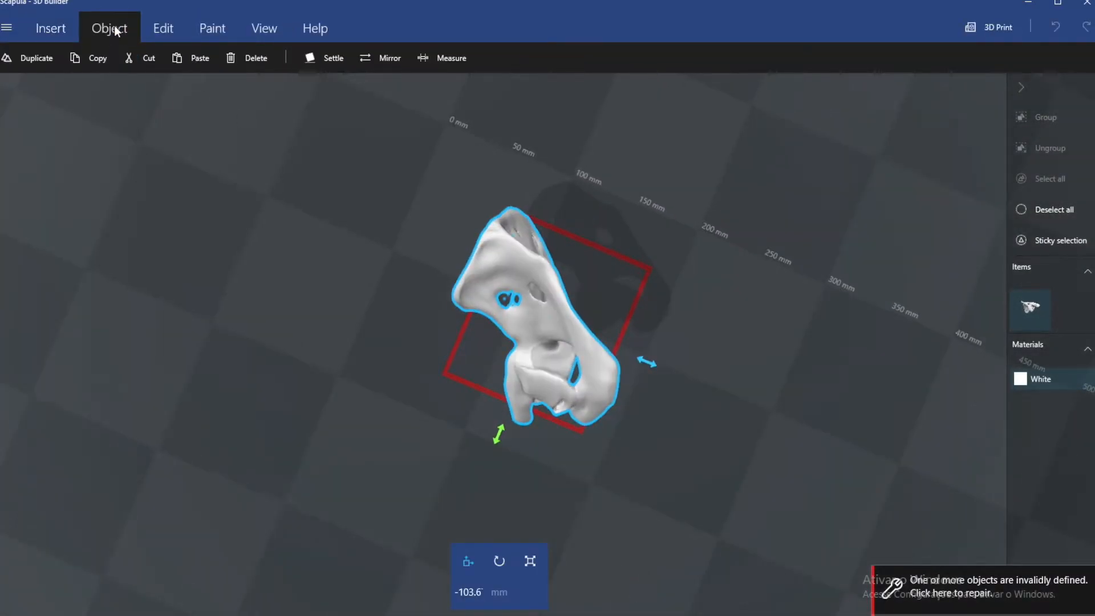
left_click_drag(483, 468, 594, 447)
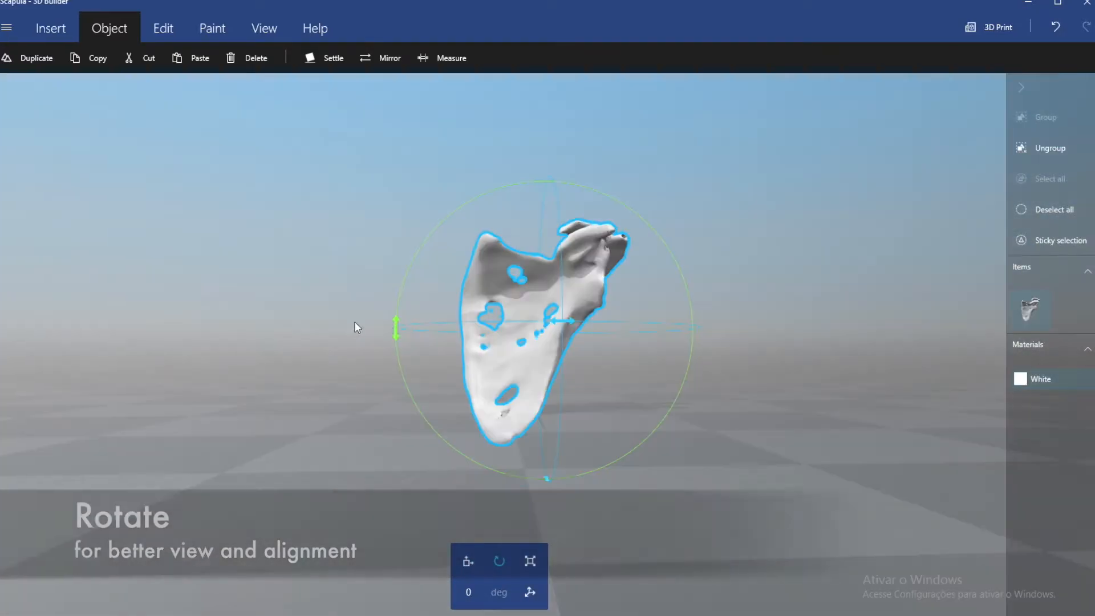
left_click_drag(396, 327, 391, 308)
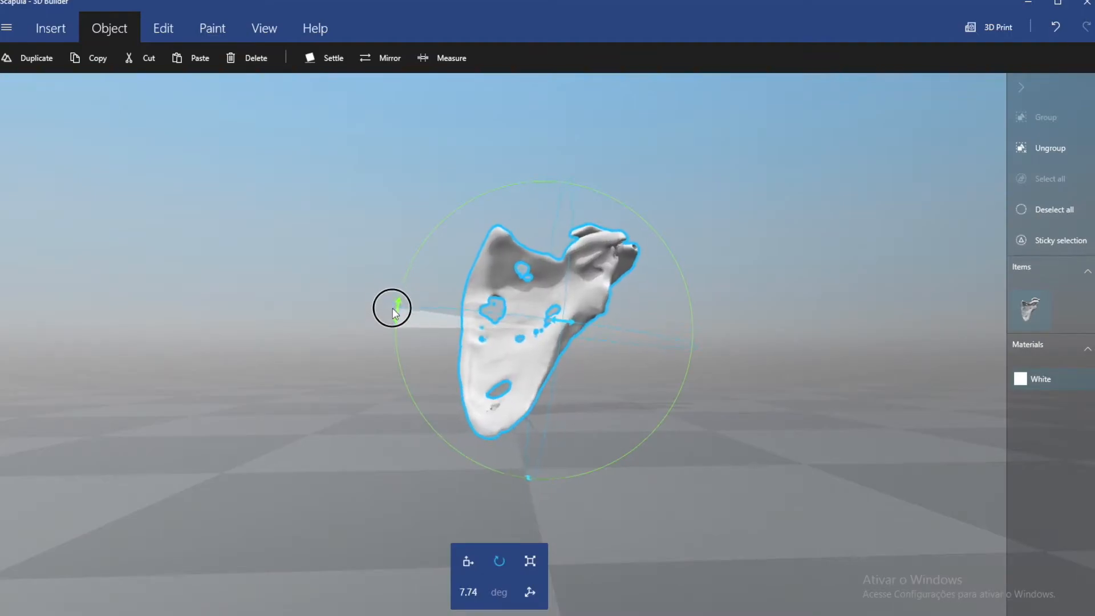
left_click_drag(757, 427, 773, 544)
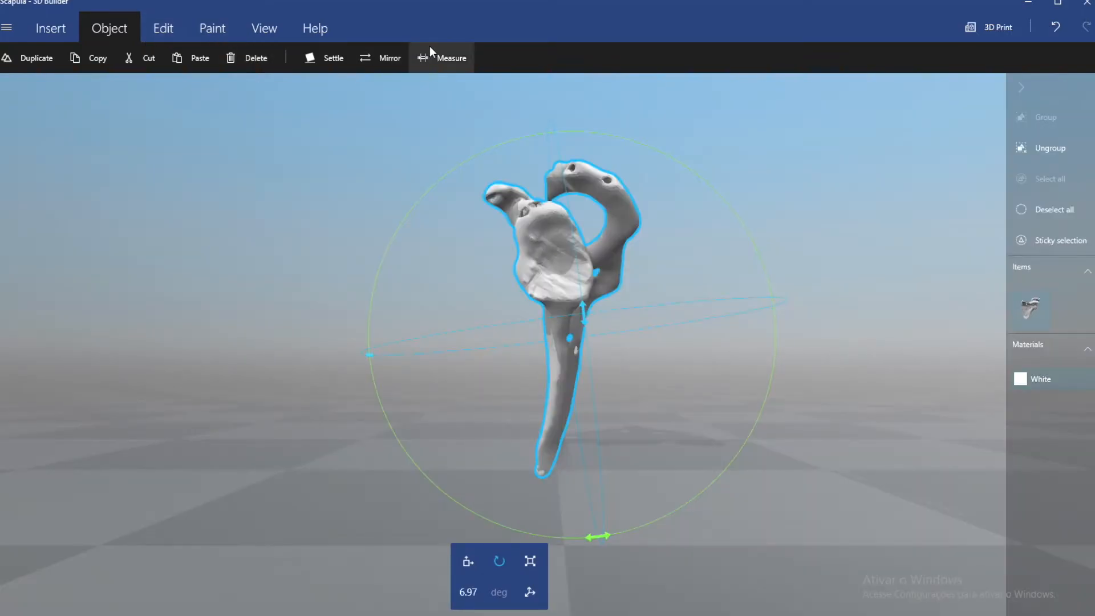
Measure the width of the lower glenoid between its opposite edges
left_click(434, 57)
left_click(558, 245)
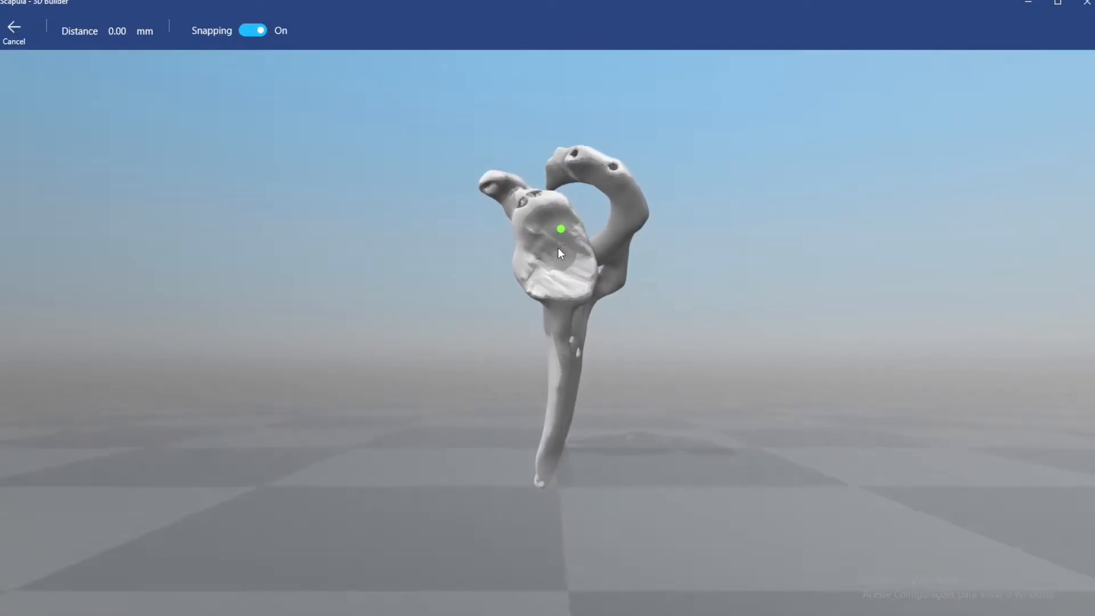
left_click(515, 273)
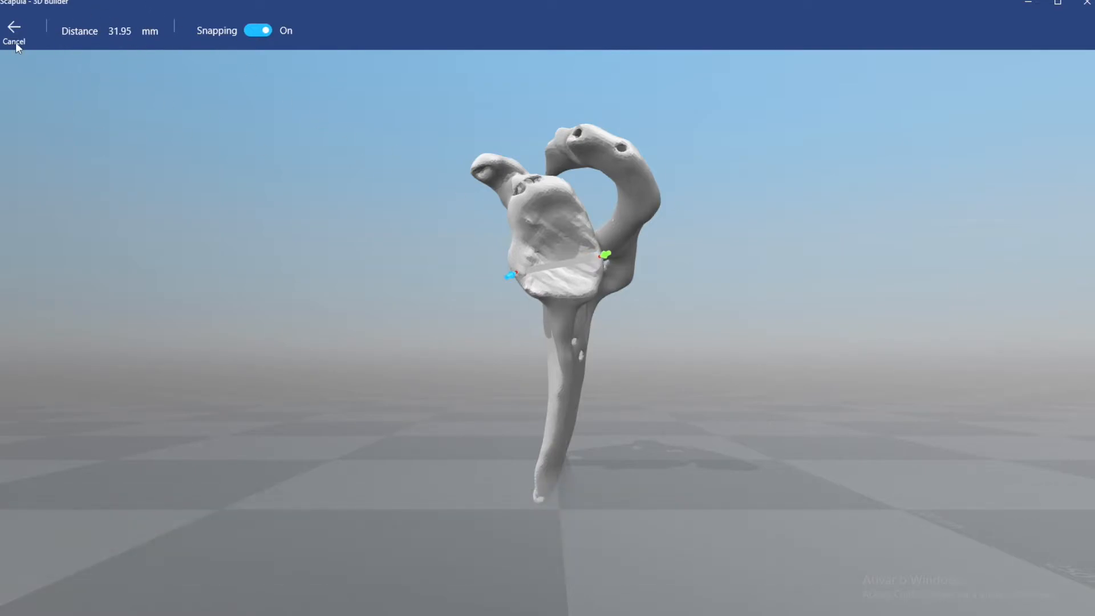
left_click(568, 297)
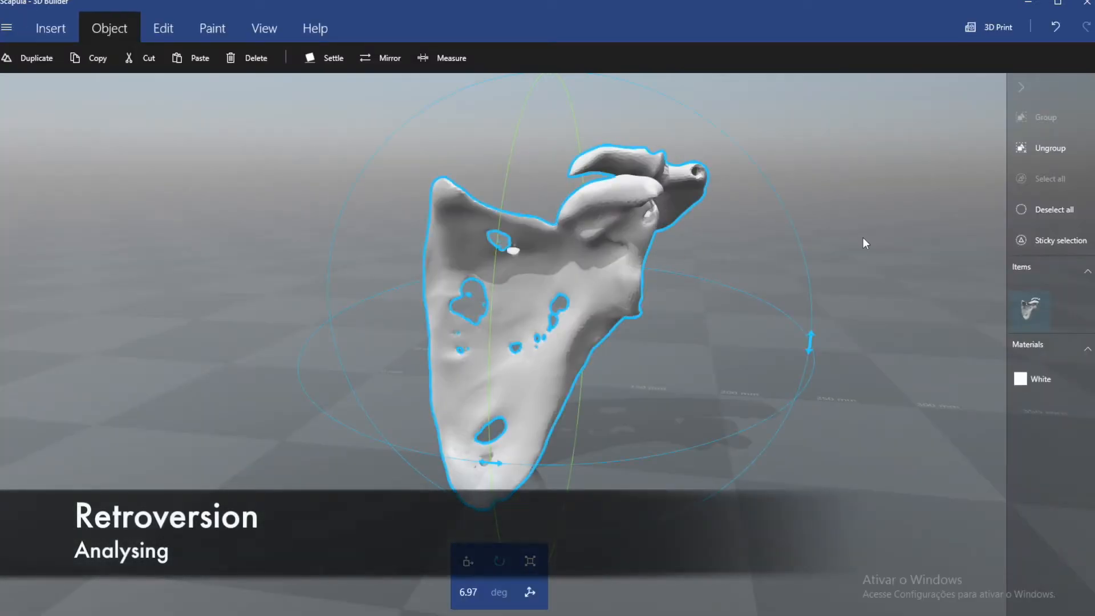
Split the scapula with a horizontal plane at the level of the glenoid, keeping both parts
left_click(151, 28)
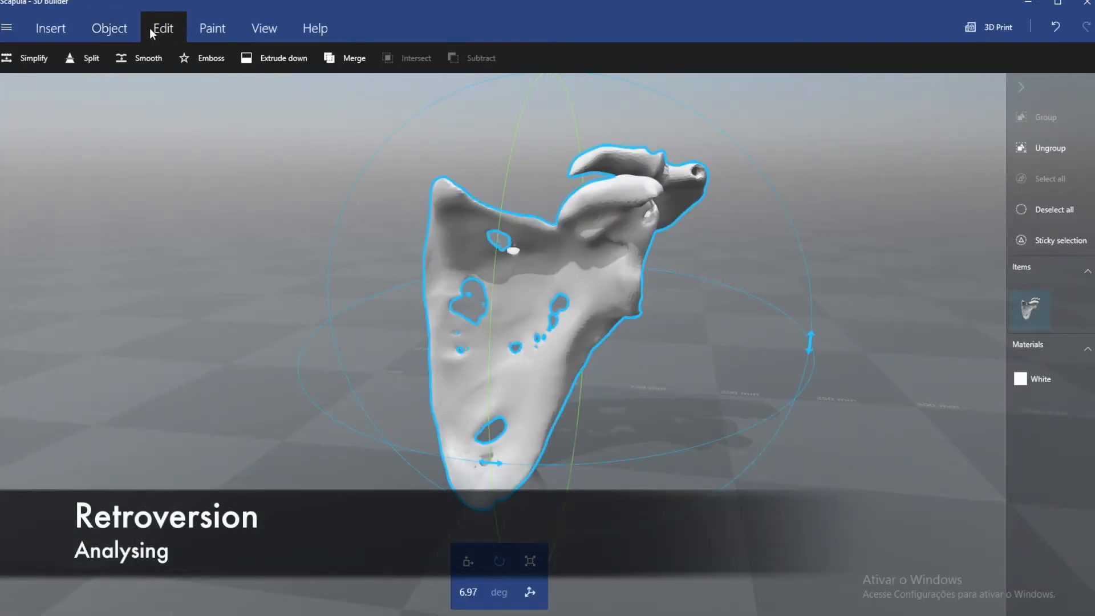
left_click(77, 59)
left_click_drag(763, 479, 736, 437)
left_click_drag(549, 342, 549, 278)
left_click_drag(759, 274, 574, 292)
left_click_drag(611, 372, 660, 296)
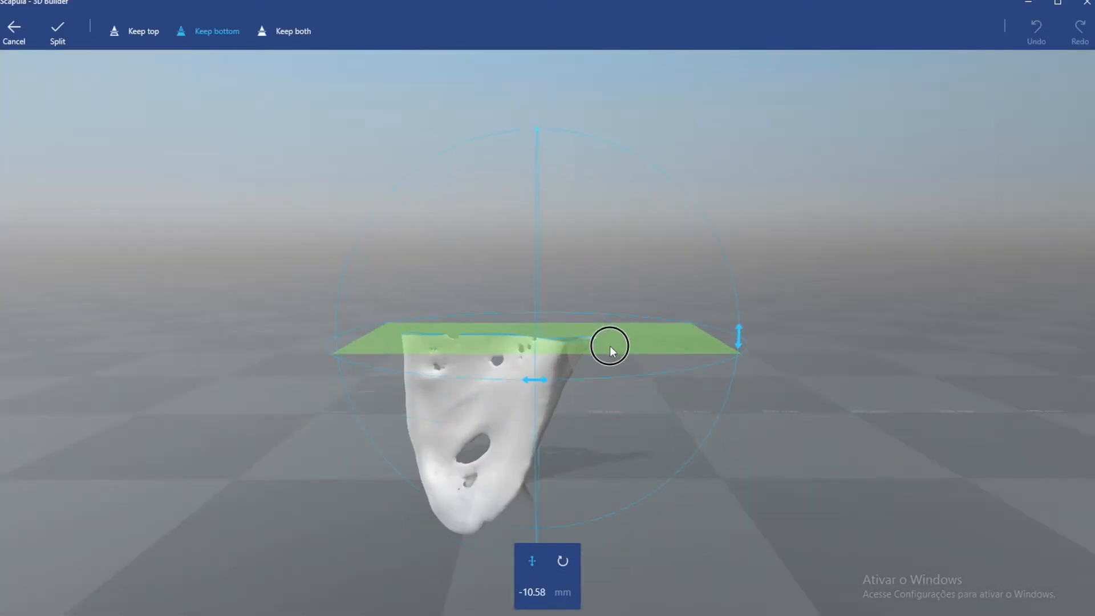
left_click(285, 31)
left_click_drag(867, 409, 831, 372)
left_click_drag(684, 287, 685, 273)
mouse_move(701, 351)
left_mouse_down()
mouse_move(657, 561)
mouse_move(710, 356)
mouse_move(709, 368)
left_mouse_up()
left_click(227, 27)
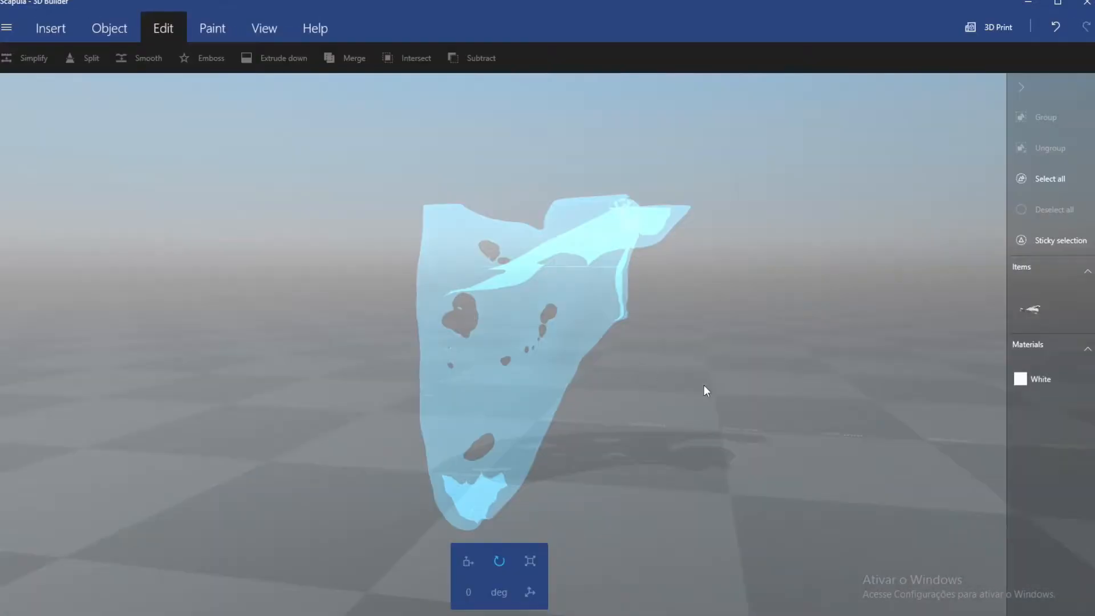
Select the lower and upper scapula parts together and examine the split level against the glenoid face
left_click(550, 346)
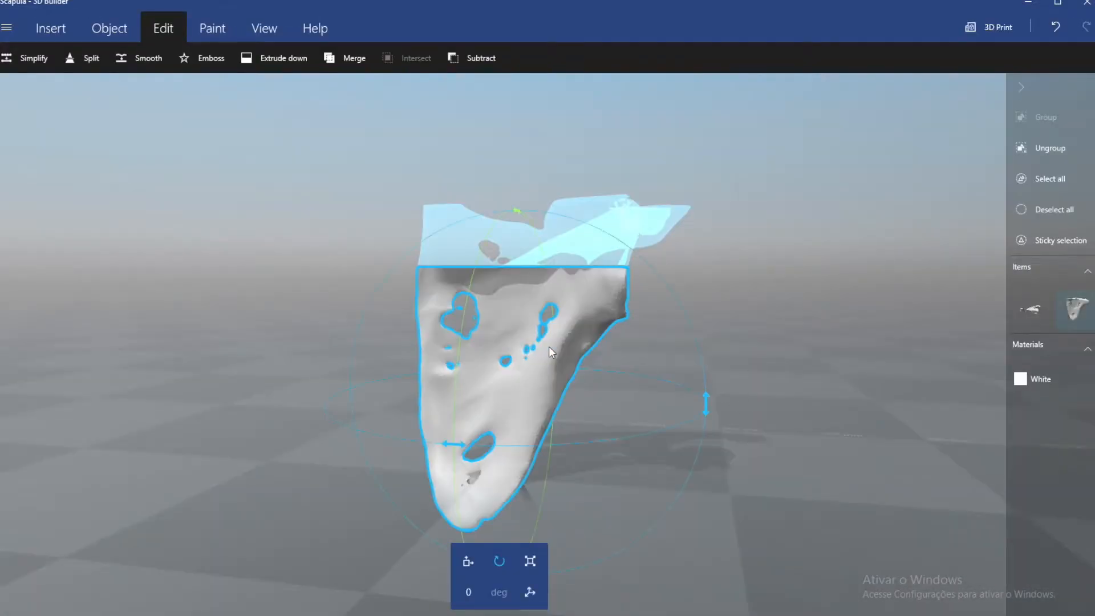
left_click(545, 332)
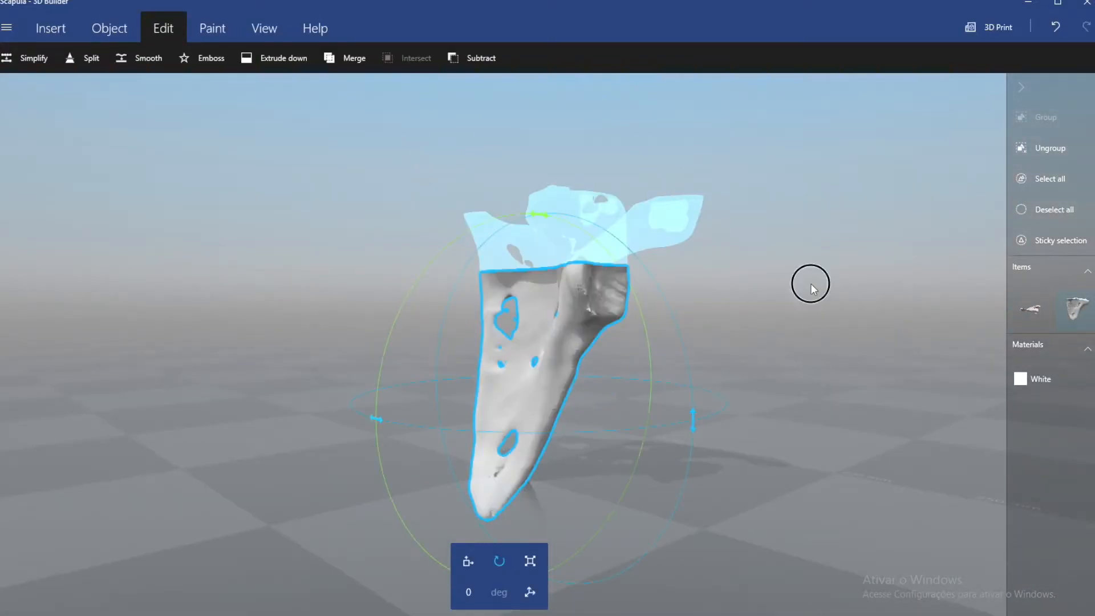
left_click_drag(812, 285, 659, 372)
left_click(572, 237)
left_click(578, 327, "ctrl")
mouse_move(800, 360)
left_mouse_down()
mouse_move(700, 366)
mouse_move(782, 342)
mouse_move(533, 369)
mouse_move(809, 350)
left_mouse_up()
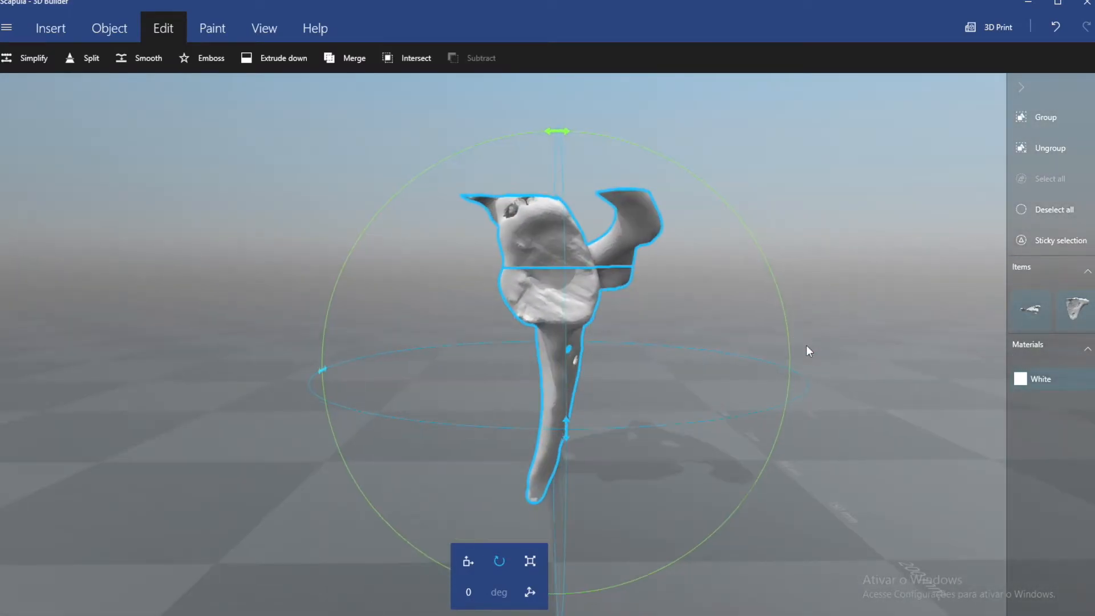
Load the reverse 36 shoulder implant model into the scapula scene and rotate it by -90 degrees
left_click(16, 58)
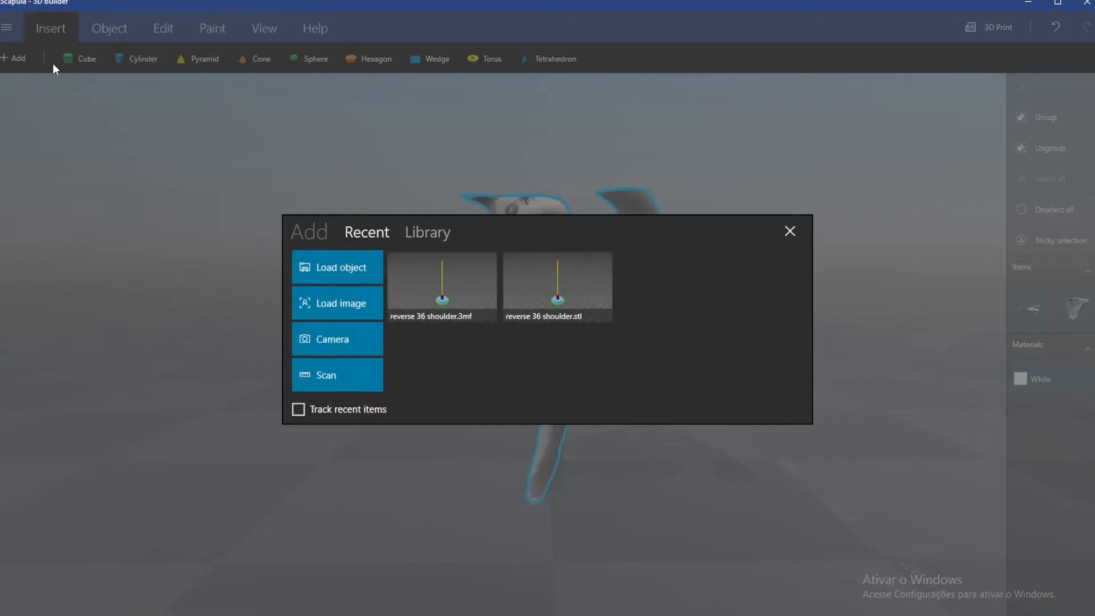
left_click(317, 269)
double_click(179, 135)
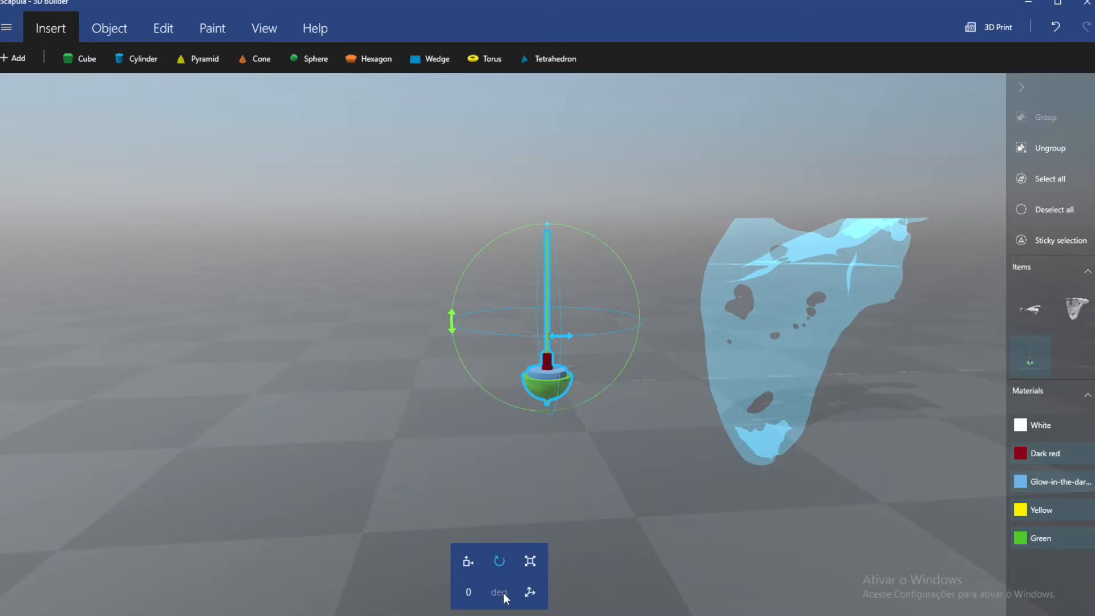
left_click(471, 592)
type("-90")
key("Return")
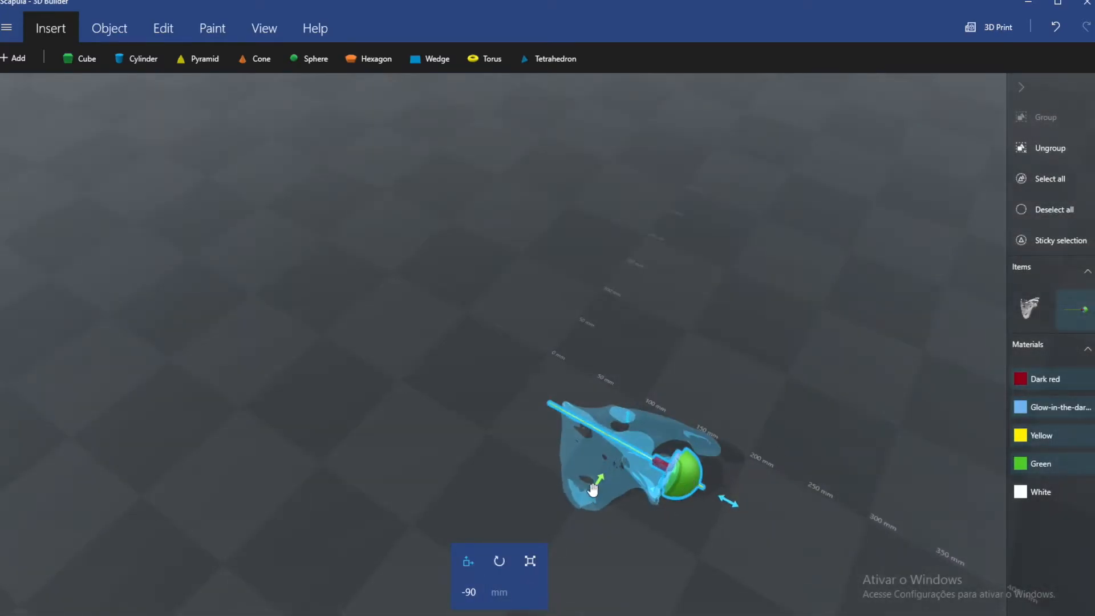
Move the implant against the glenoid, to about -97 mm, with its pin running into the scapula
right_click_drag(672, 551, 618, 443)
scroll(618, 443, "up", 5)
left_click_drag(617, 444, 752, 591)
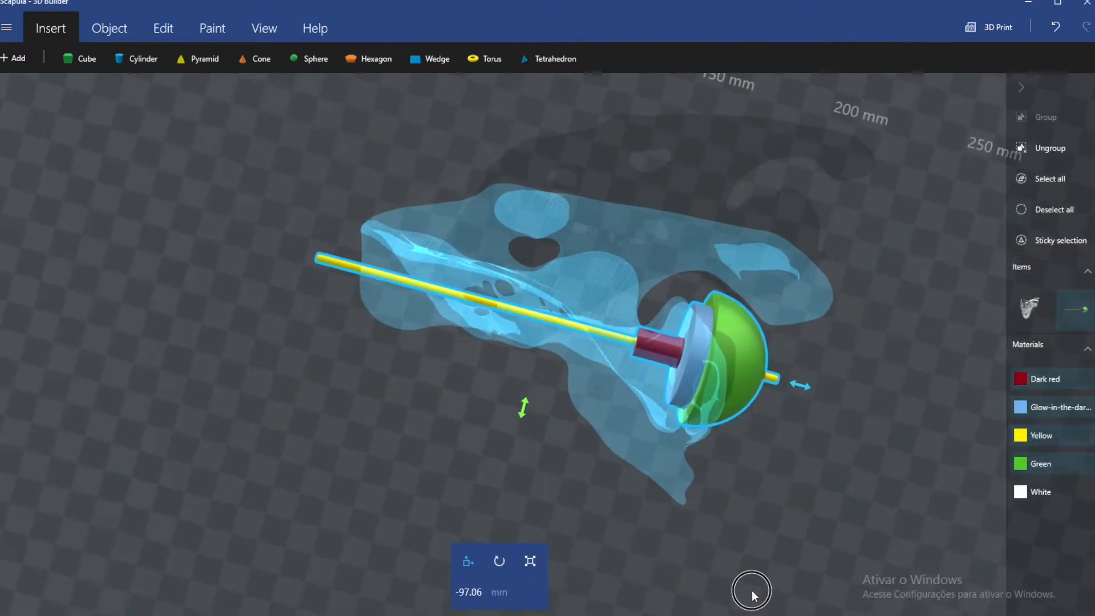
Rotate the implant in line with the scapula and tilt it inferiorly, to about 276 degrees
left_click(496, 562)
left_click_drag(796, 385, 786, 415)
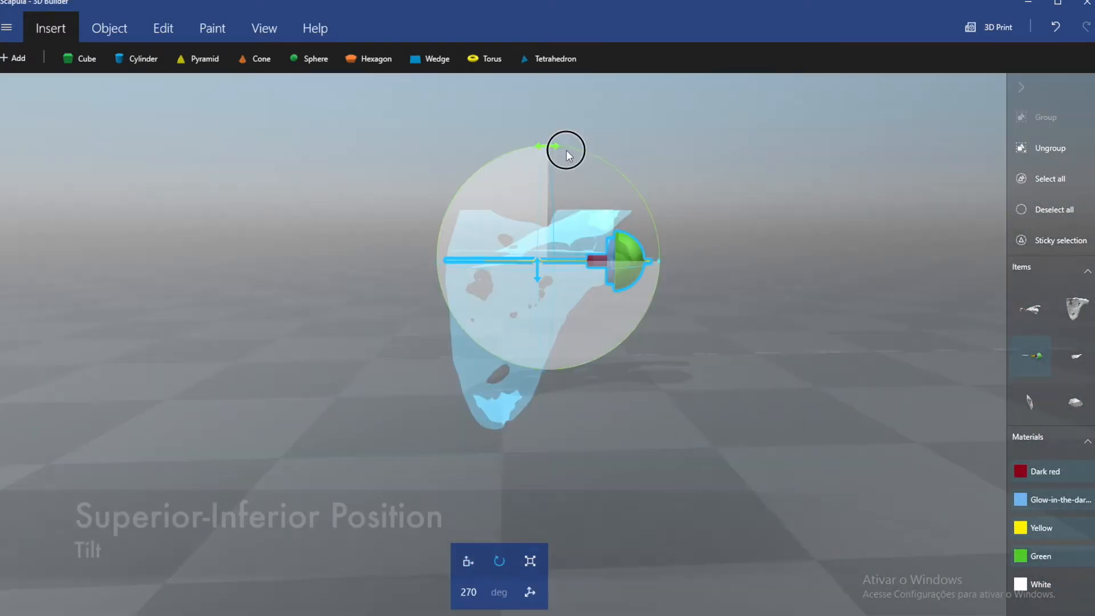
mouse_move(566, 152)
left_mouse_down()
mouse_move(555, 142)
mouse_move(572, 154)
left_mouse_up()
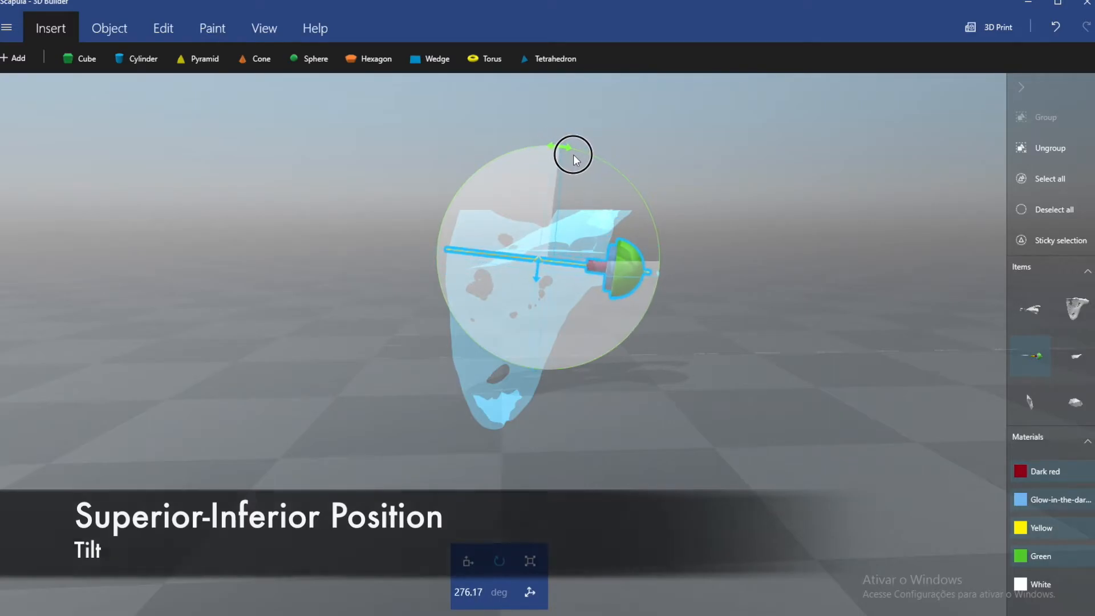
Measure the reaming depth at the anterior glenoid edge beside the implant's baseplate, viewed from above on the cut scapula
scroll(589, 298, "up", 2)
scroll(589, 297, "up", 3)
left_click_drag(588, 303, 484, 354)
left_click(485, 354)
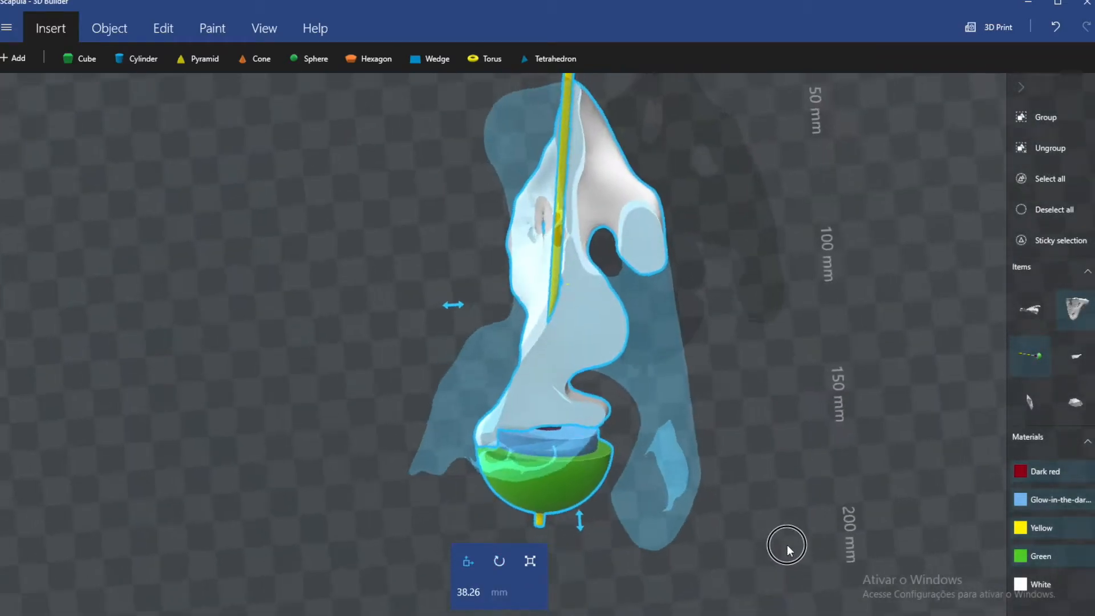
scroll(311, 264, "up", 5)
left_click(163, 28)
left_click(110, 29)
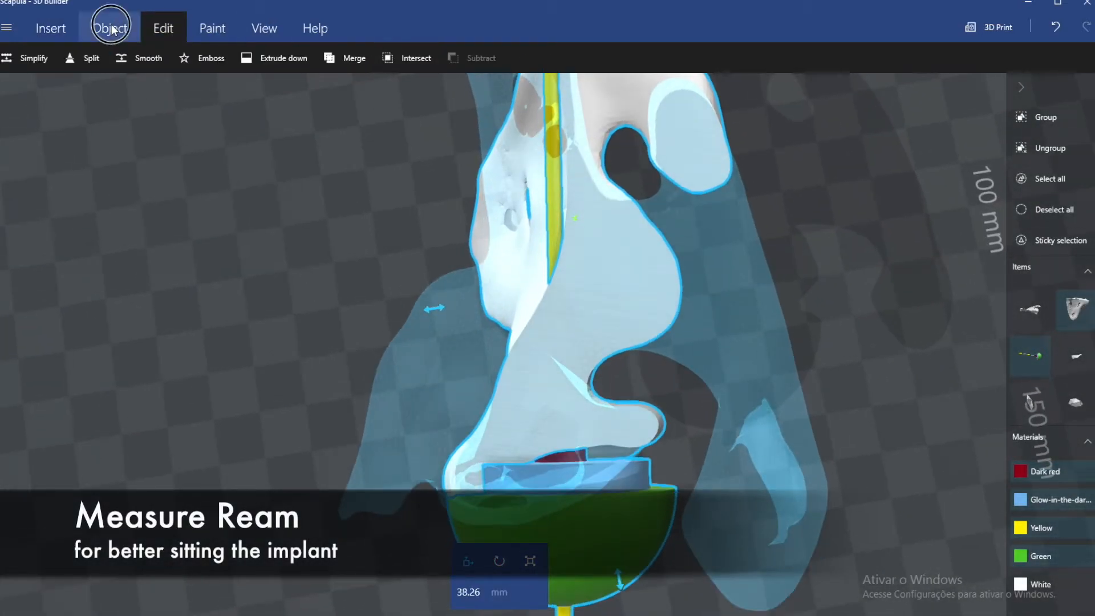
left_click(402, 59)
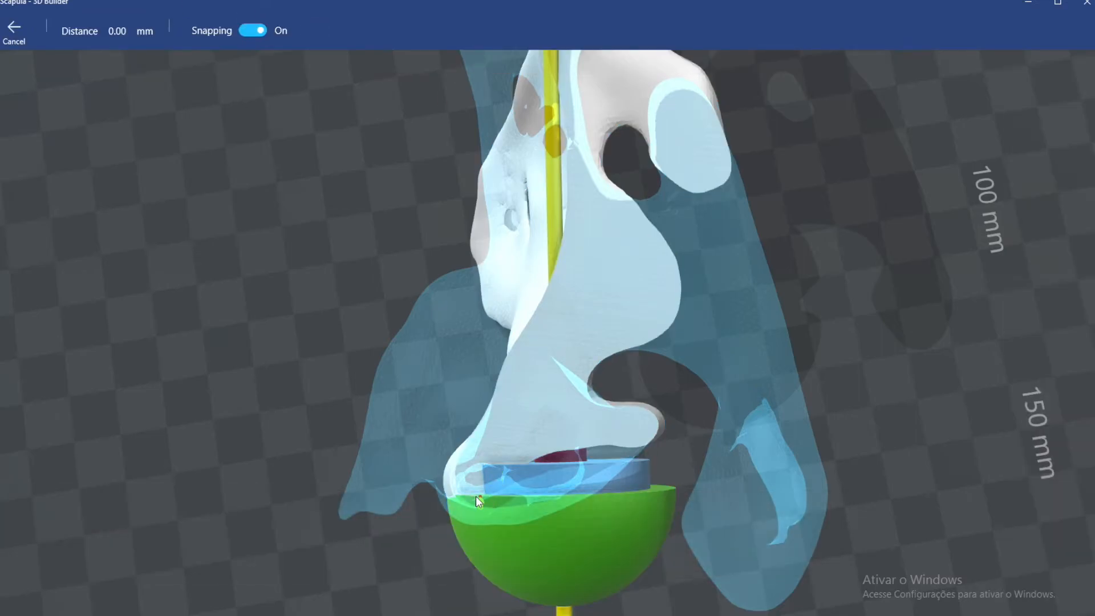
left_click(479, 453)
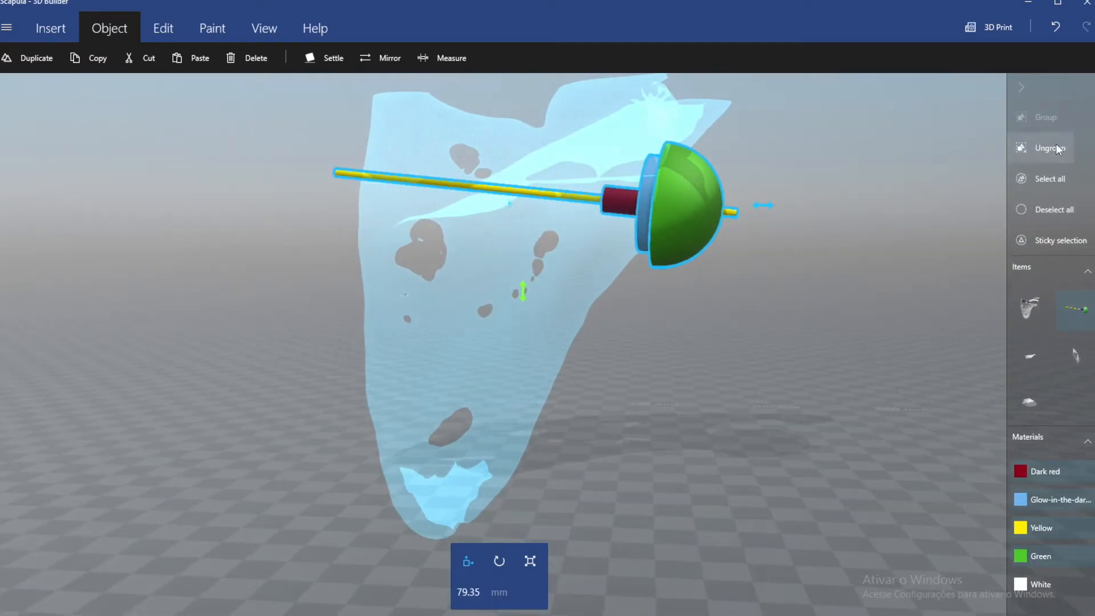
Ungroup the implant and delete the glenosphere, baseplate and central peg, keeping only the yellow guide pin in the scapula
left_click(1054, 148)
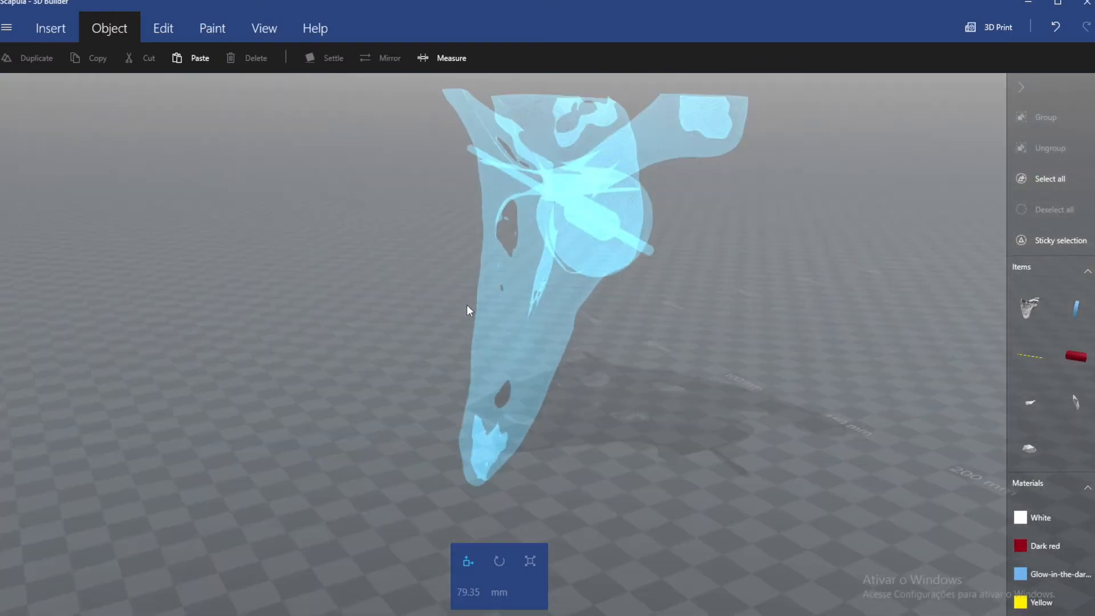
left_click(646, 205)
key("Delete")
left_click(596, 245)
left_click(602, 212)
key("Delete")
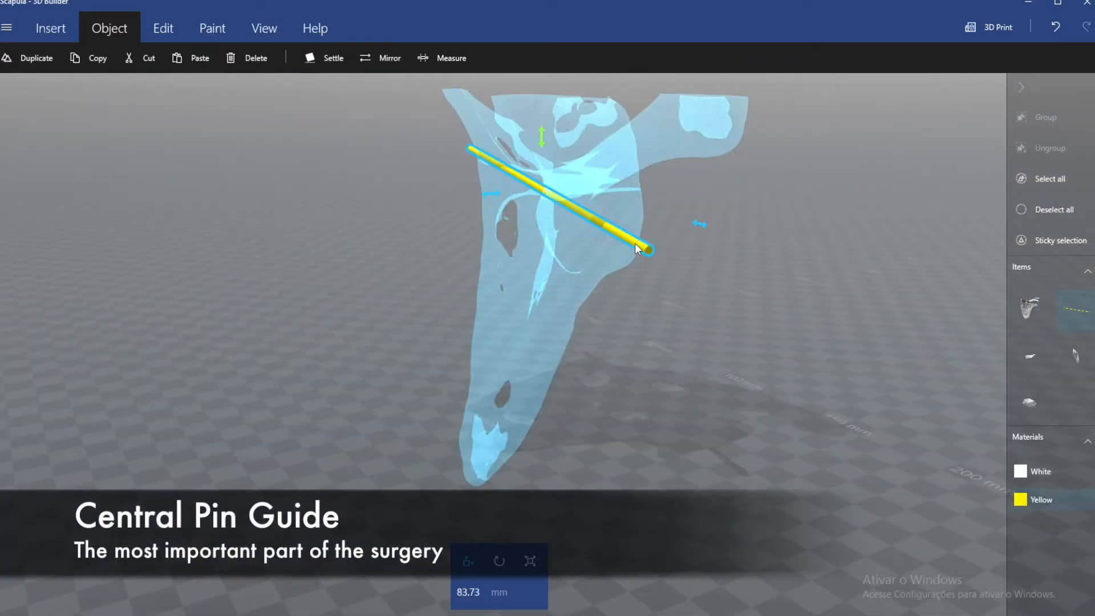
left_click(545, 296, "ctrl")
middle_click_drag(546, 296, 637, 410)
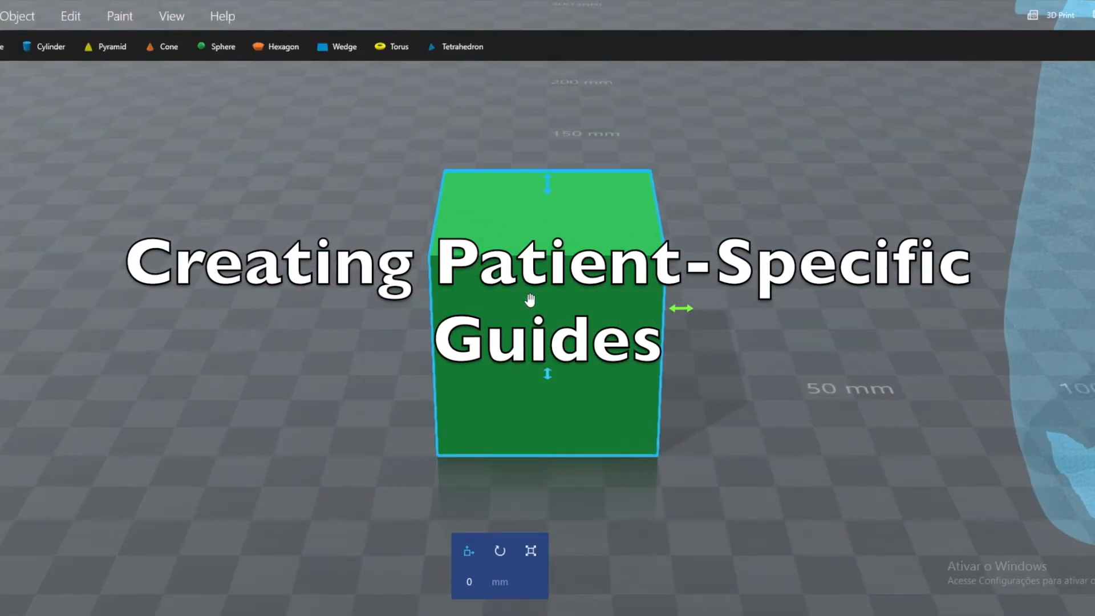
Move the green cube to 211.54 mm, bringing it beside the glenoid
key("Delete")
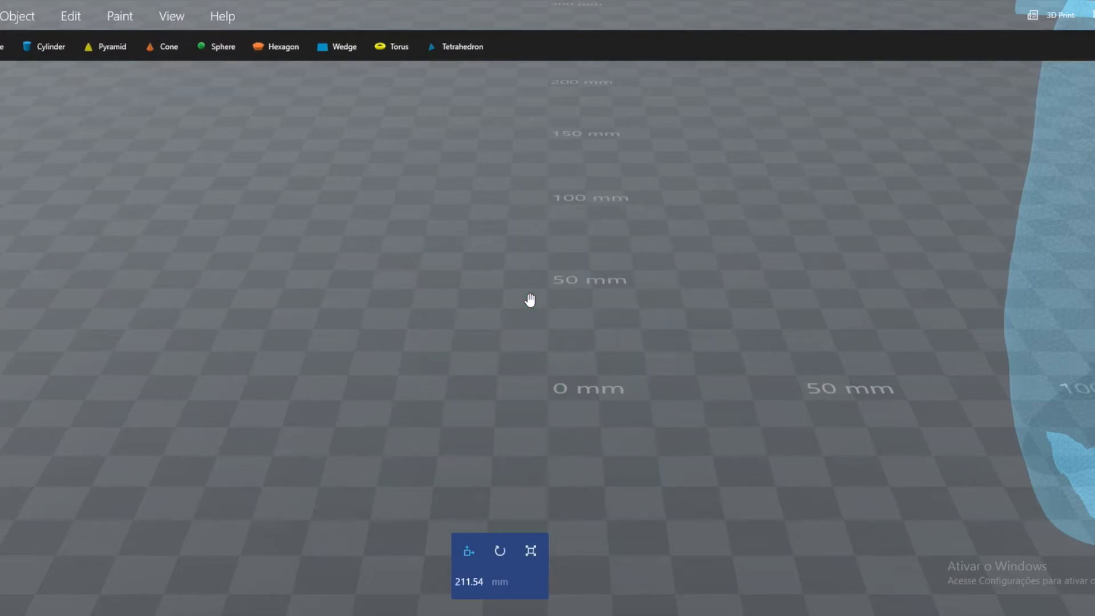
scroll(652, 238, "down", 5)
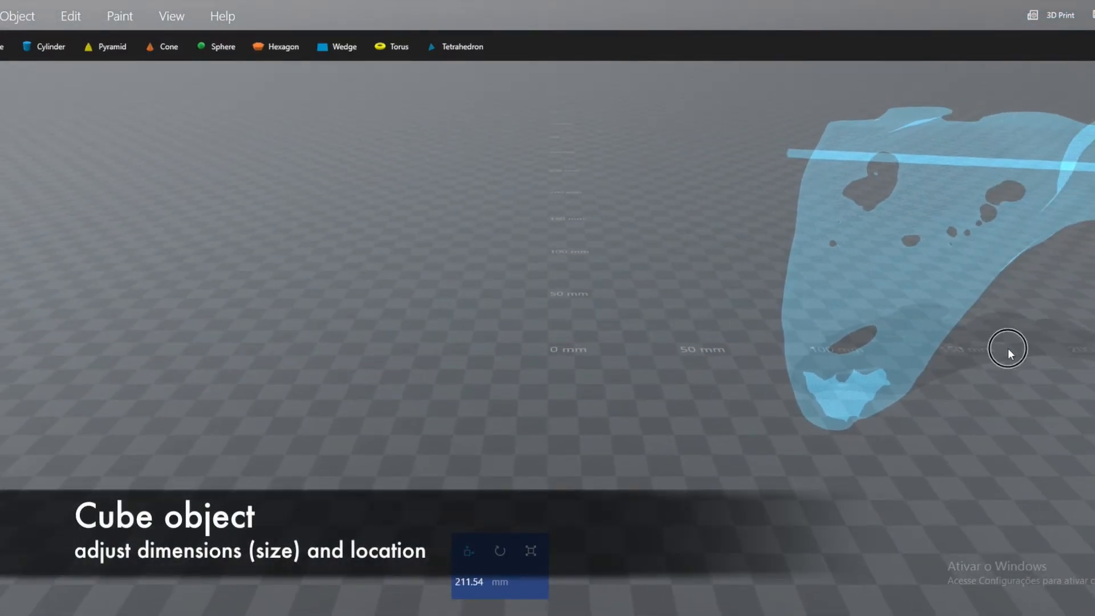
middle_click_drag(1008, 348, 711, 329)
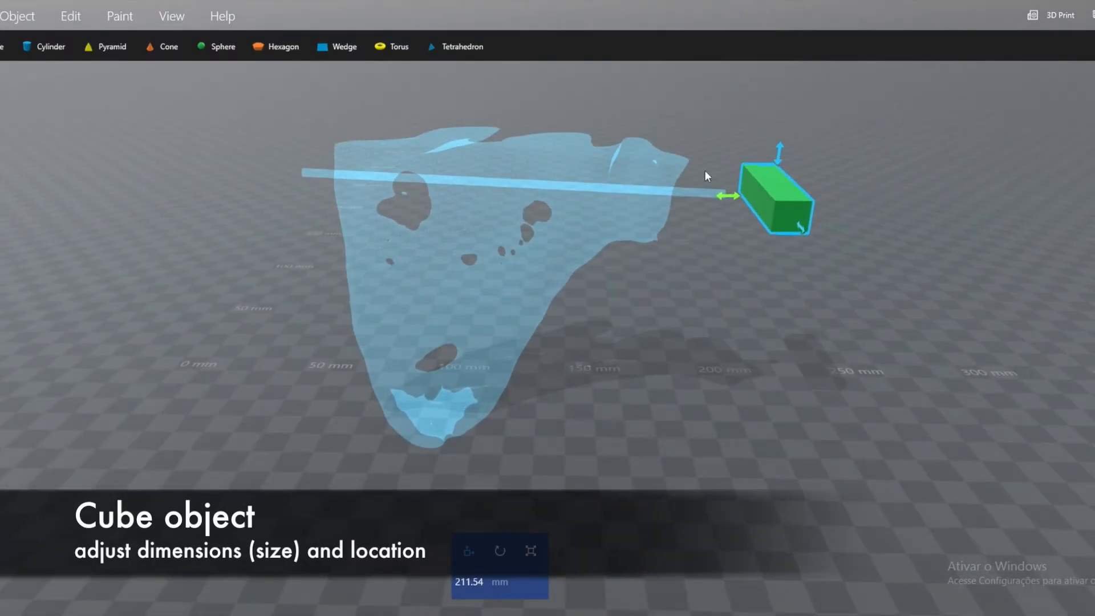
Slide the green box onto the glenoid face so it overlaps the bone and pin, to about 177 mm
left_click_drag(807, 317, 543, 342)
left_click_drag(732, 196, 778, 460)
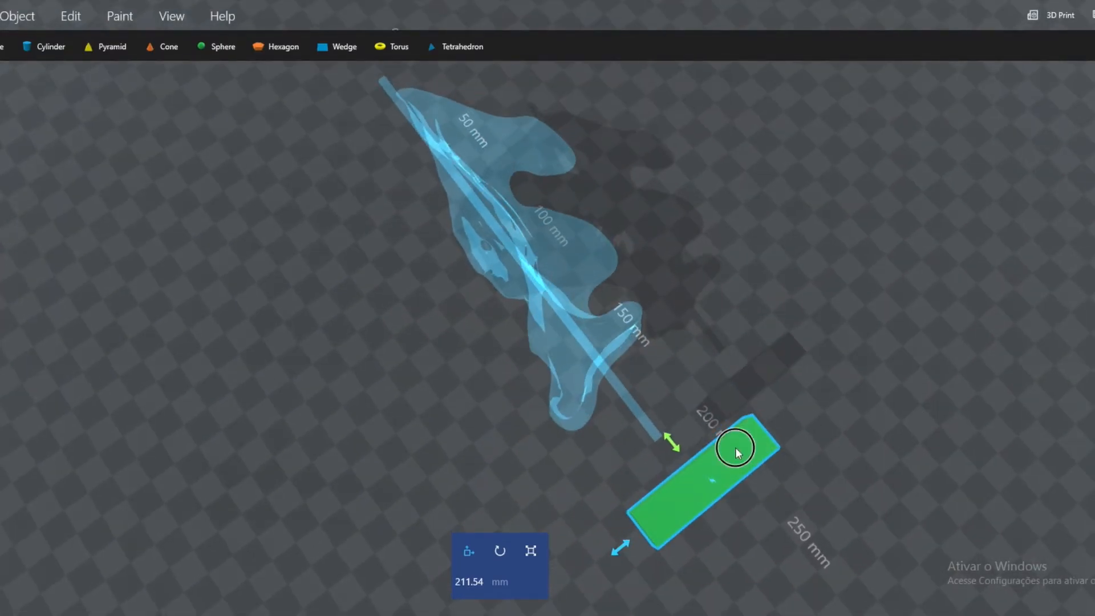
left_click_drag(675, 449, 644, 409)
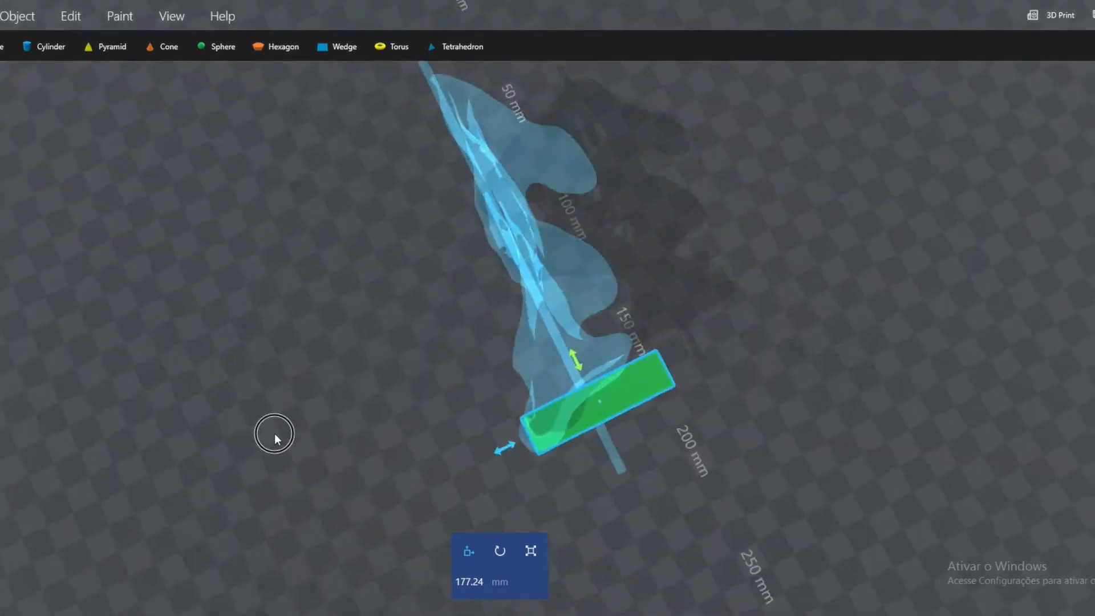
left_click_drag(274, 435, 594, 453)
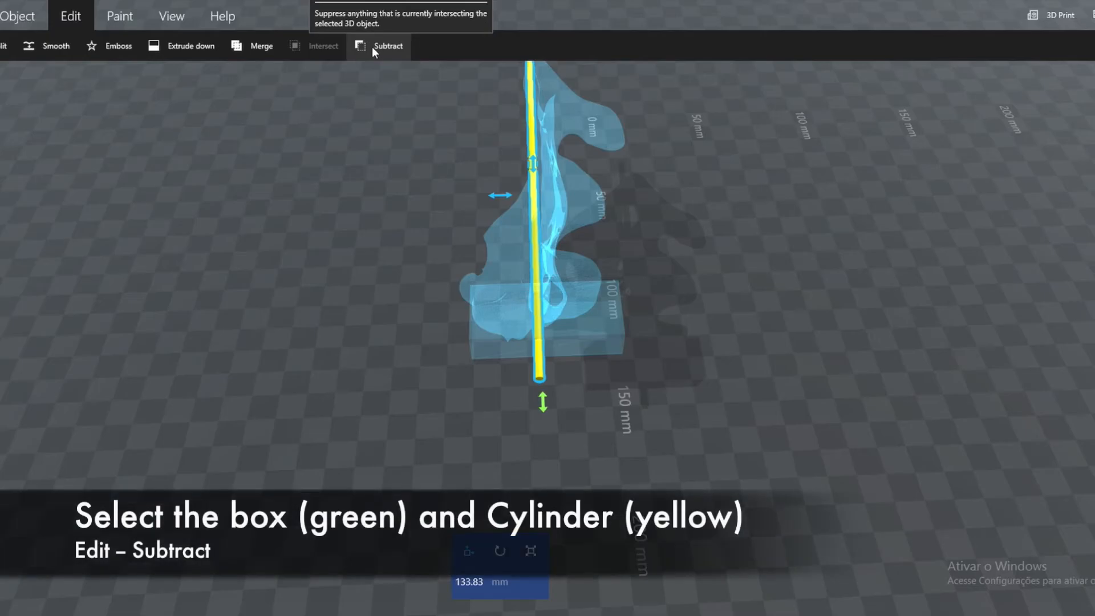
Subtract the yellow pin from the green box and scapula, and check the pin hole from several angles
left_click(372, 46)
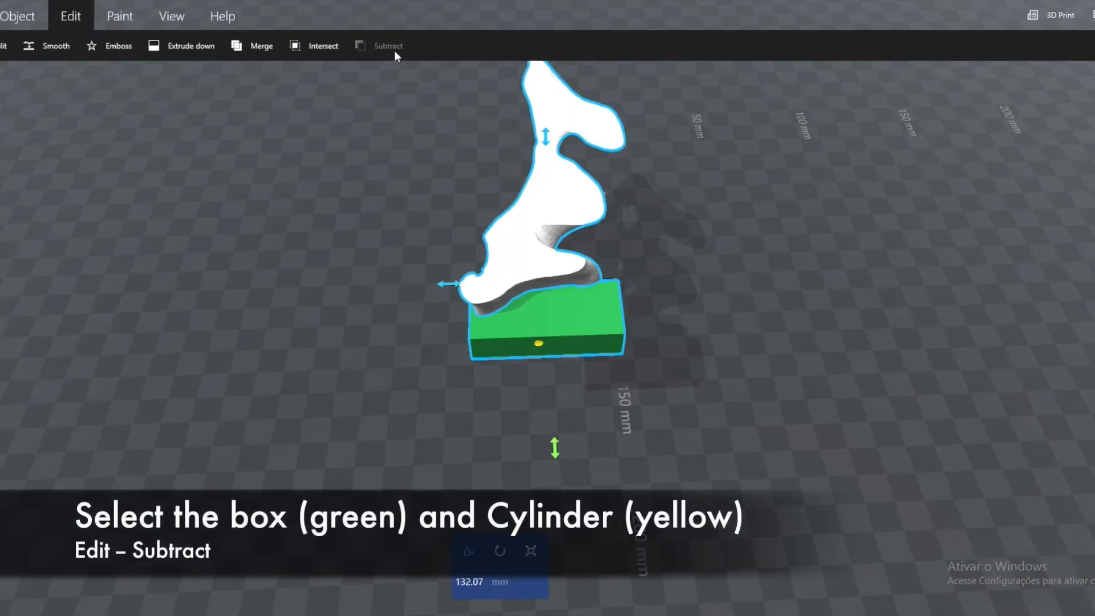
left_click_drag(672, 258, 580, 212)
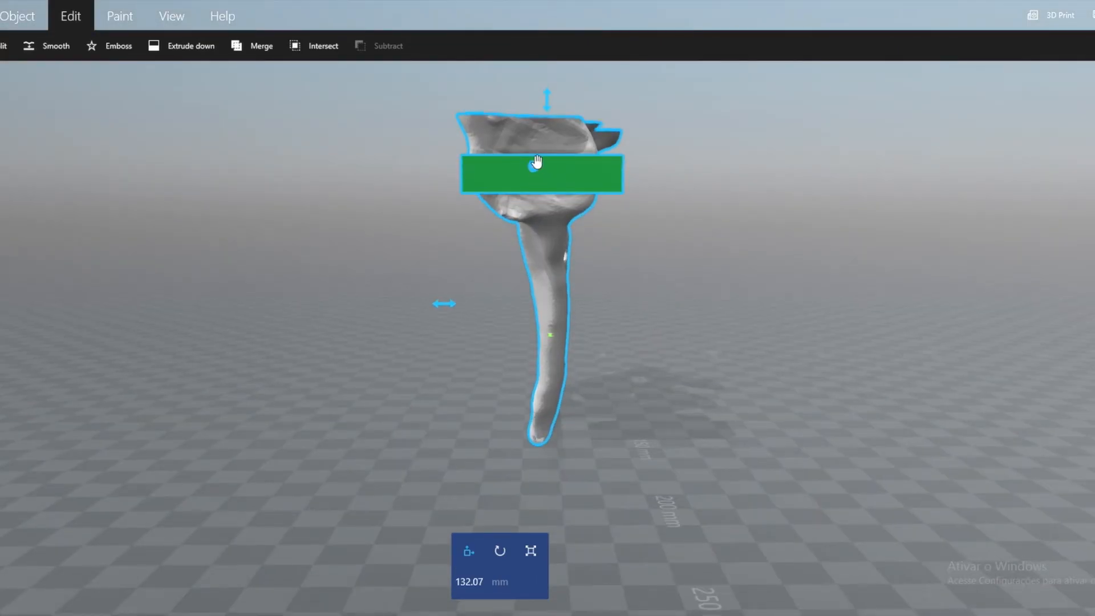
left_click_drag(317, 277, 659, 283)
left_click_drag(304, 308, 579, 159)
left_click_drag(736, 355, 366, 366)
left_click_drag(738, 388, 394, 394)
left_click_drag(828, 319, 736, 343)
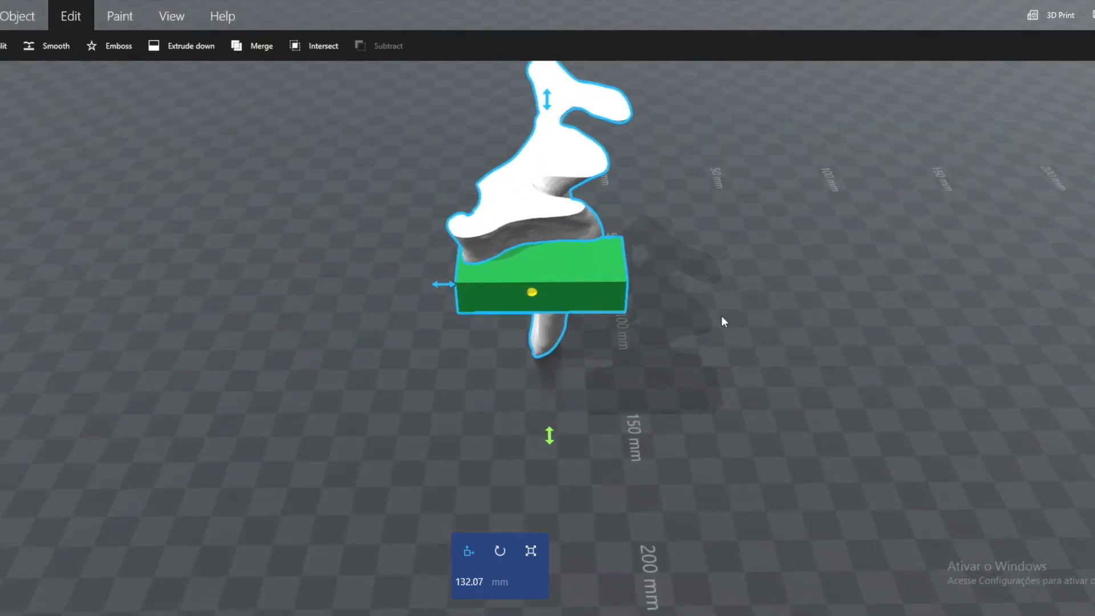
Subtract the scapula from the green box to form the glenoid imprint, and inspect the guide's contact surface
left_click(545, 210)
left_click(399, 45)
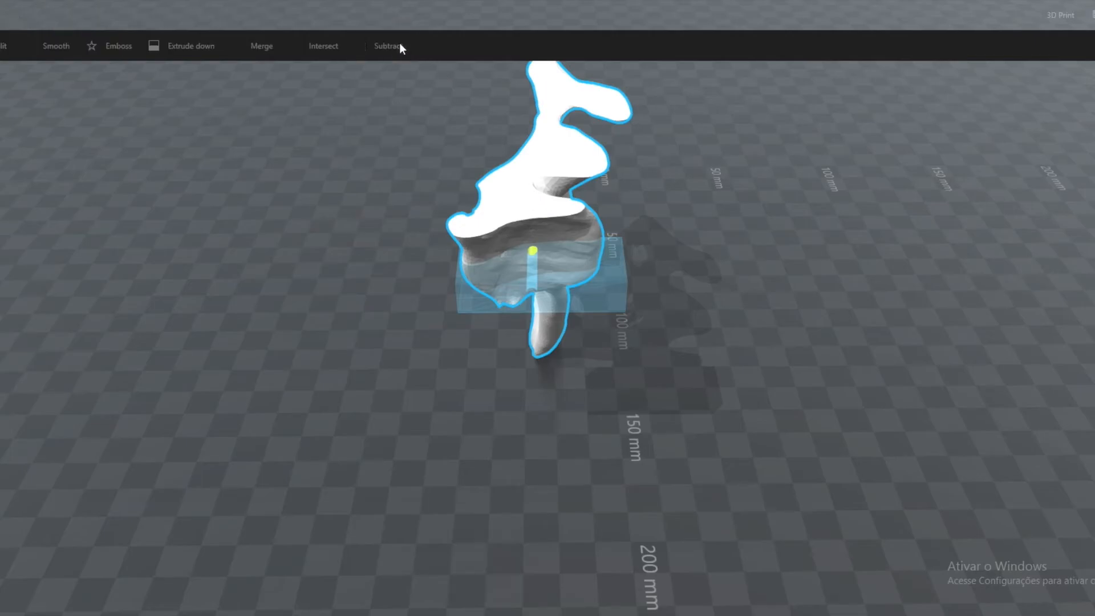
left_click_drag(428, 289, 888, 313)
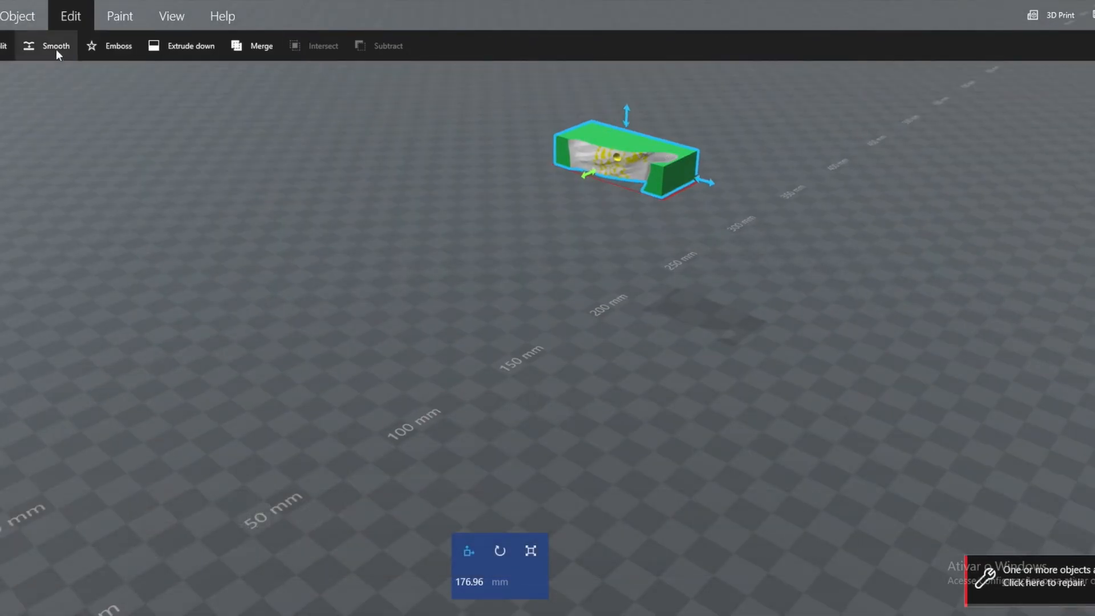
left_click(18, 12)
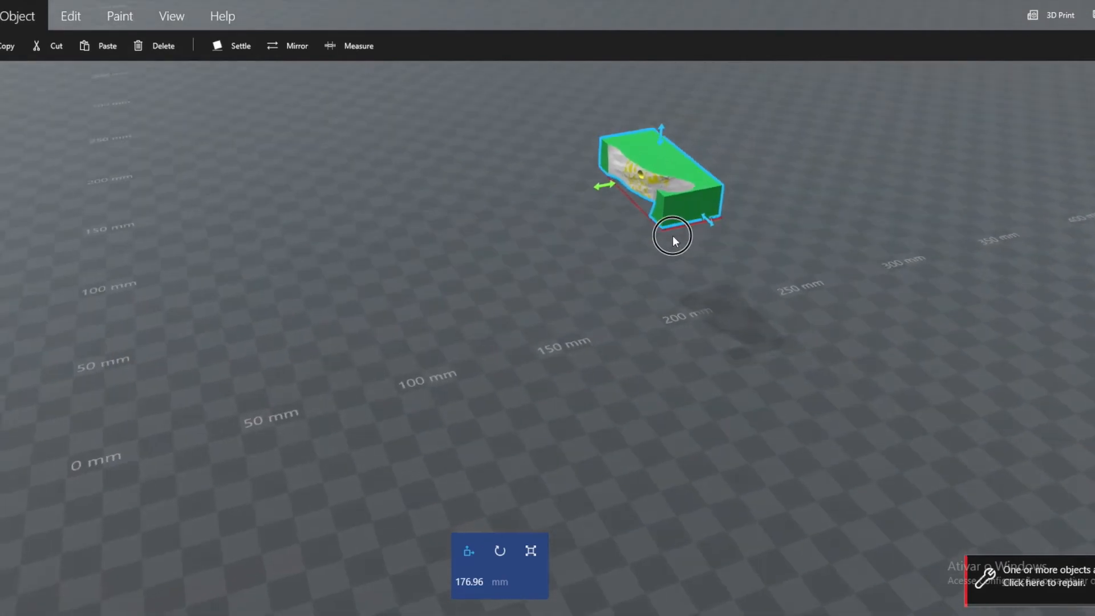
left_click_drag(672, 237, 550, 276)
Open the guide for 3D printing without repairing the model, and inspect its shape and pin hole in the print preview
left_click(1038, 18)
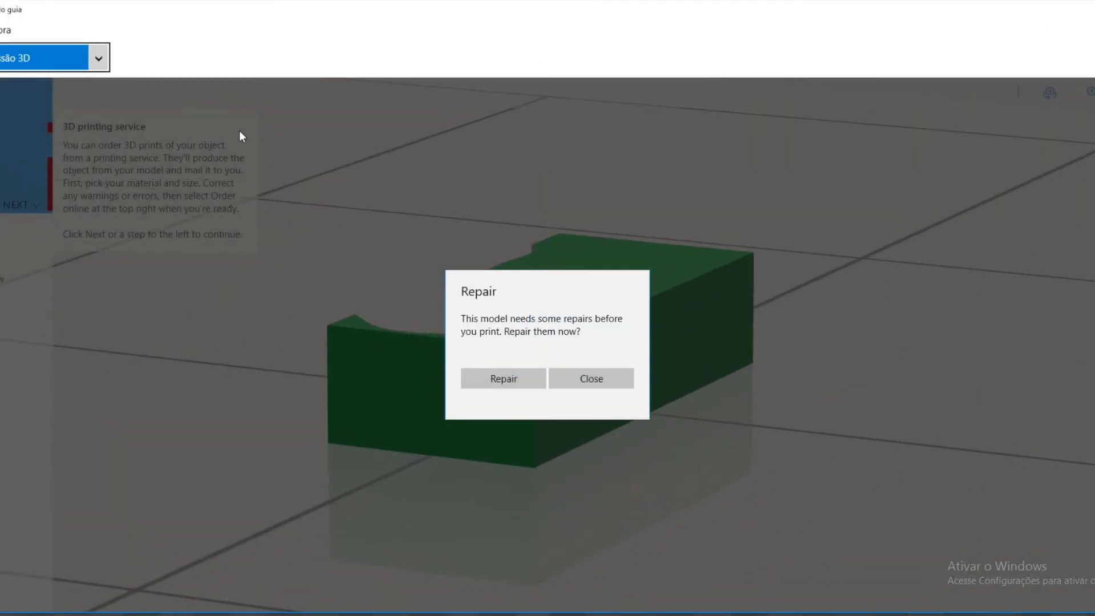
left_click(602, 386)
left_click_drag(500, 381, 285, 422)
left_click(19, 280)
left_click(28, 139)
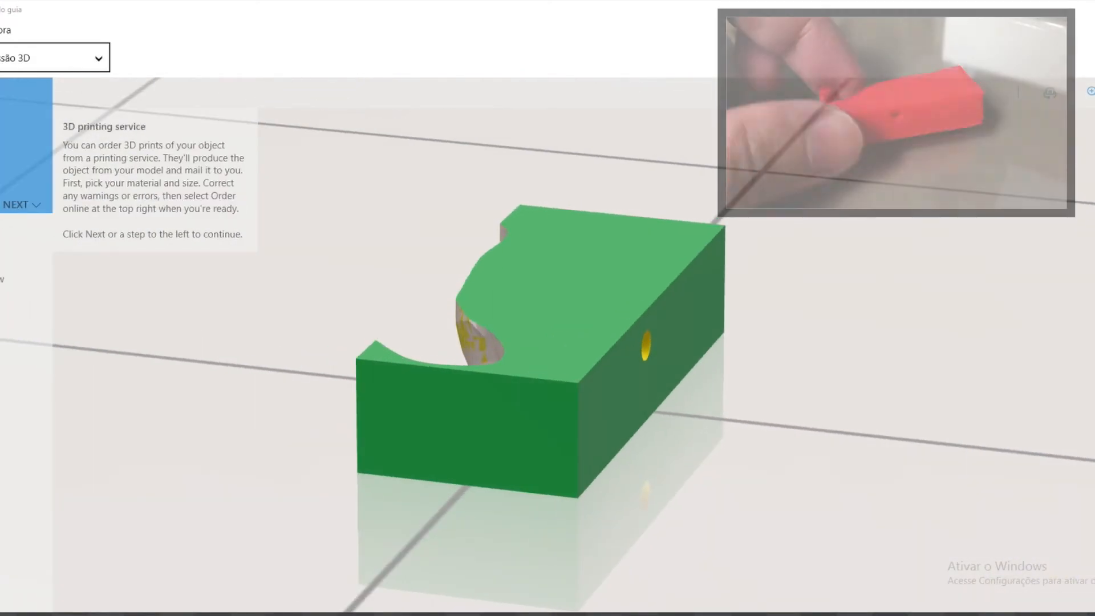